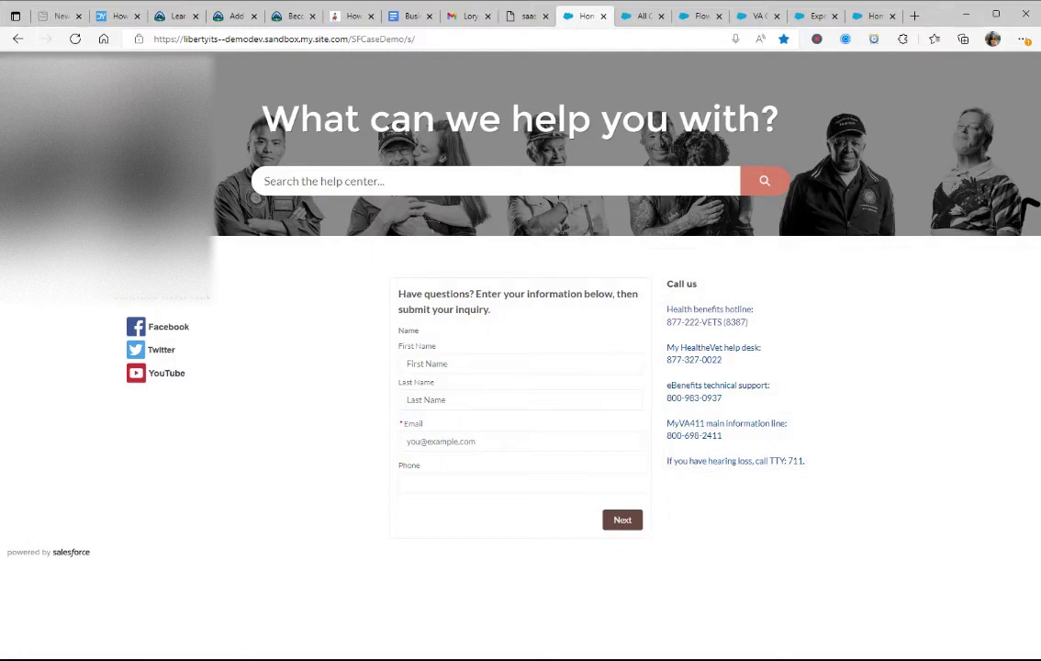
Step: Fill in the contact's first name, last name, e-mail address and phone number on the inquiry form
left_click_drag(14, 459, 18, 611)
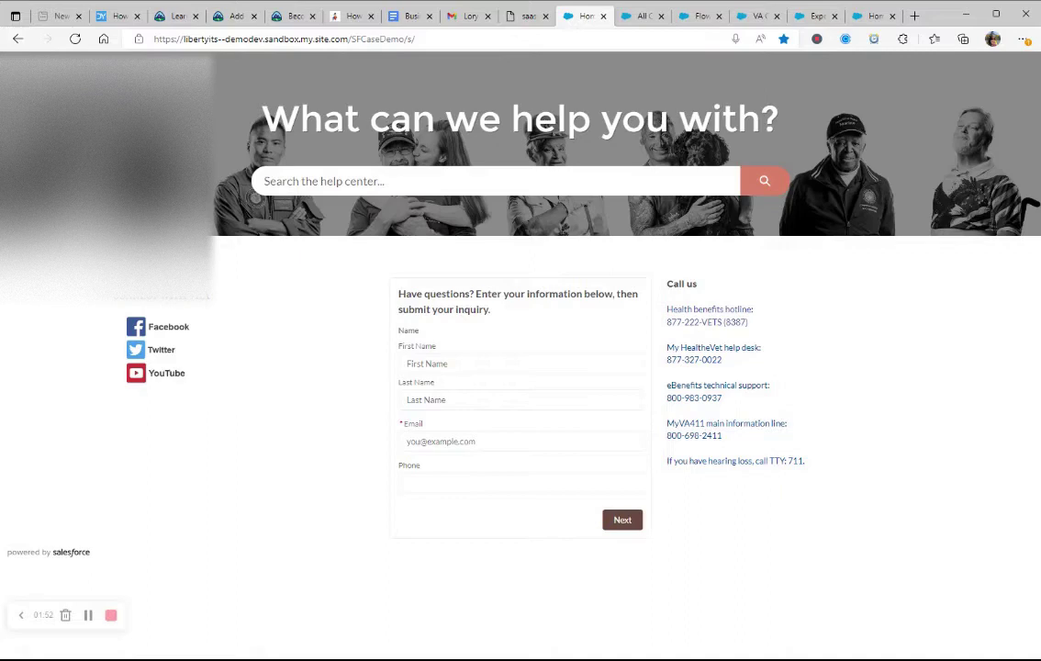
left_click(520, 364)
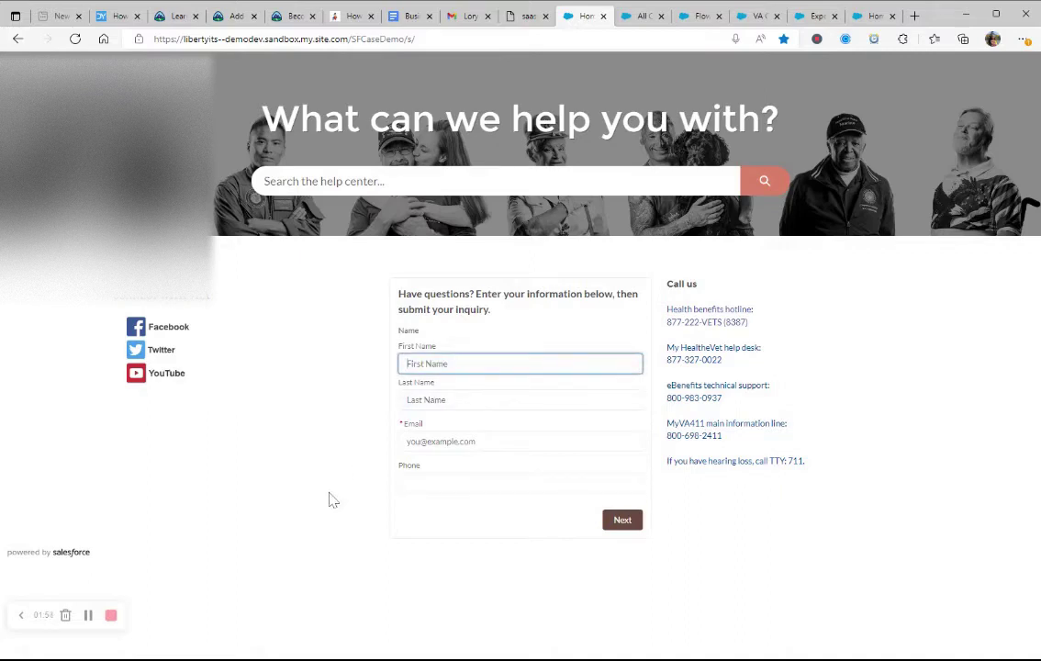
key("Tab")
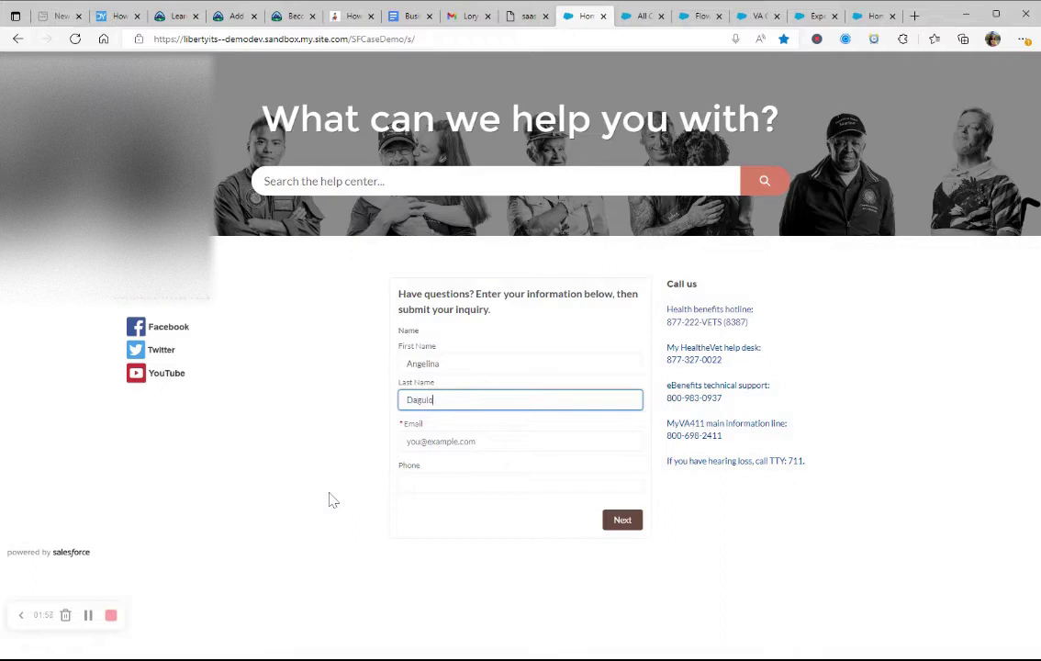
key("Tab")
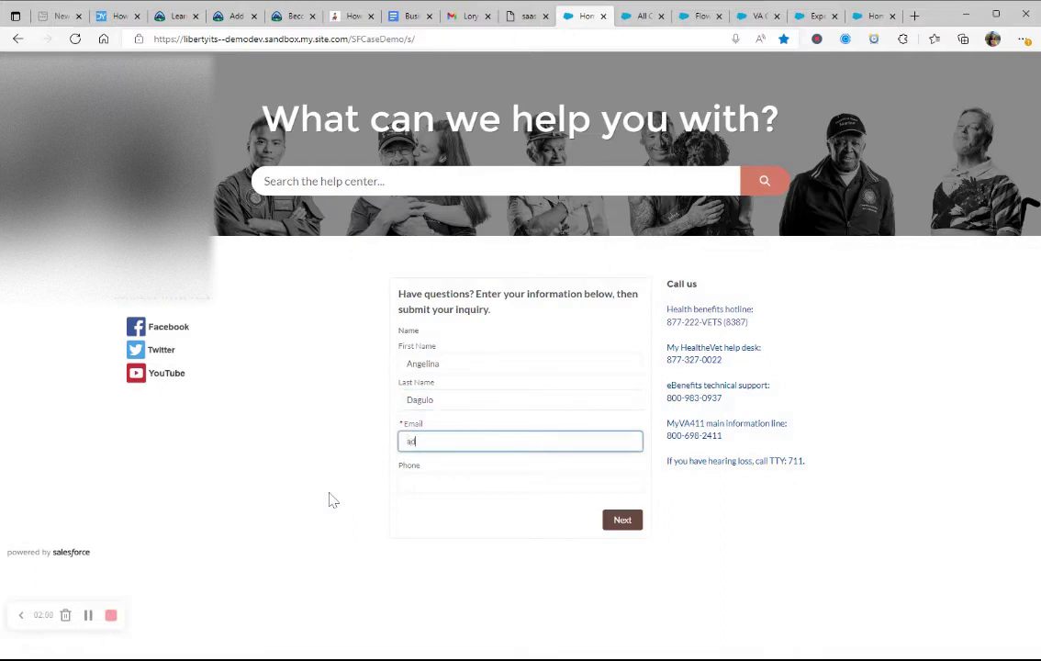
key("Tab")
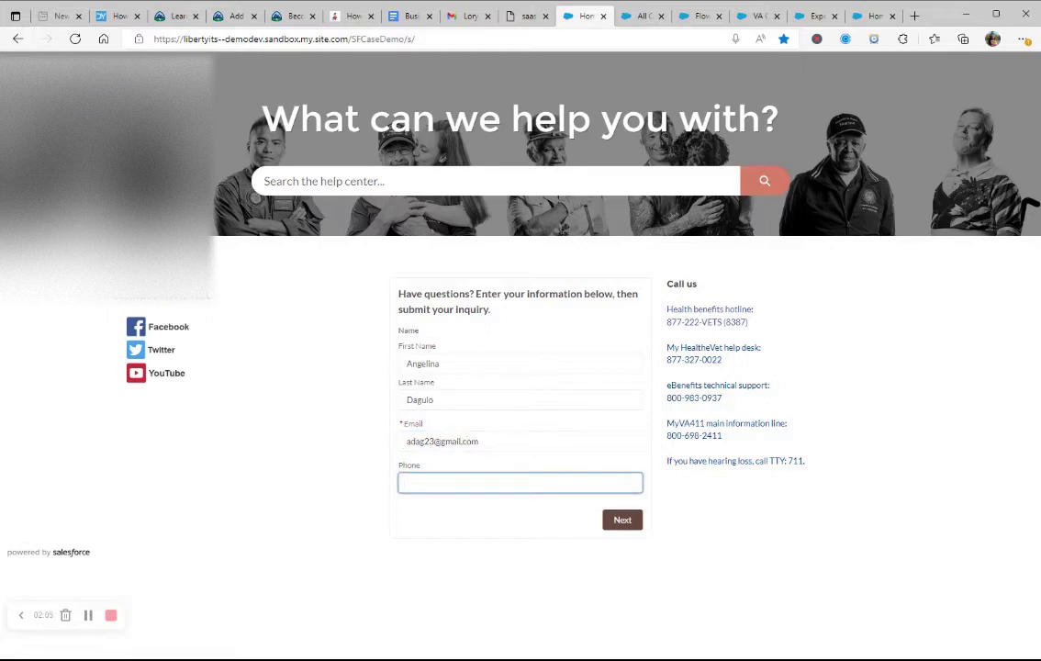
Step: Submit the contact details, then choose category Home Health & Geriatric Care, subject 'snf placement', and a placement description
left_click(622, 530)
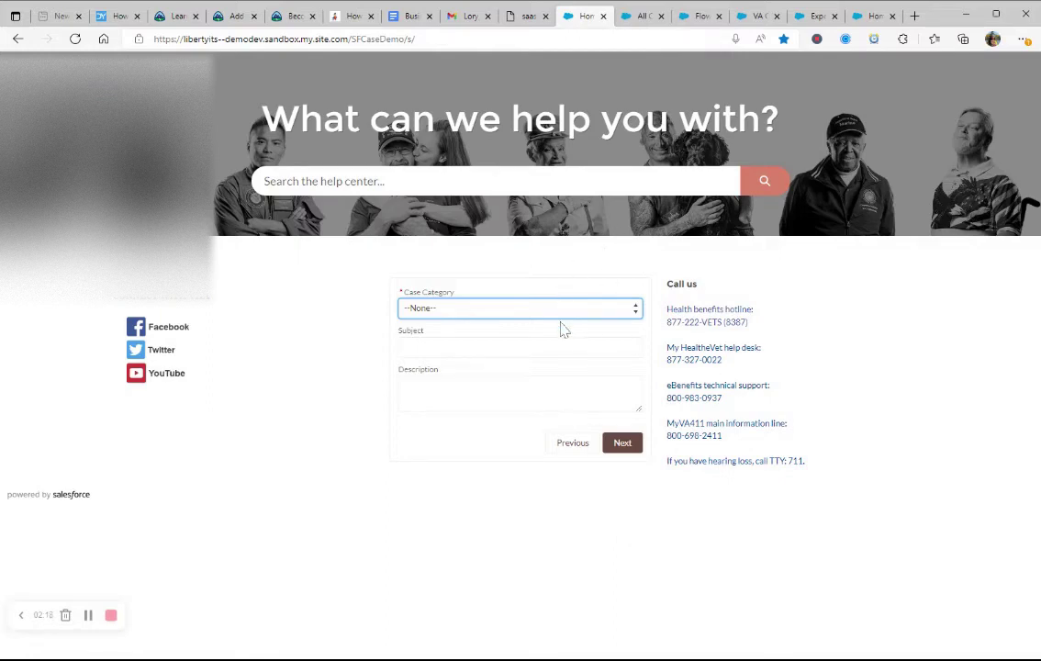
key("Down")
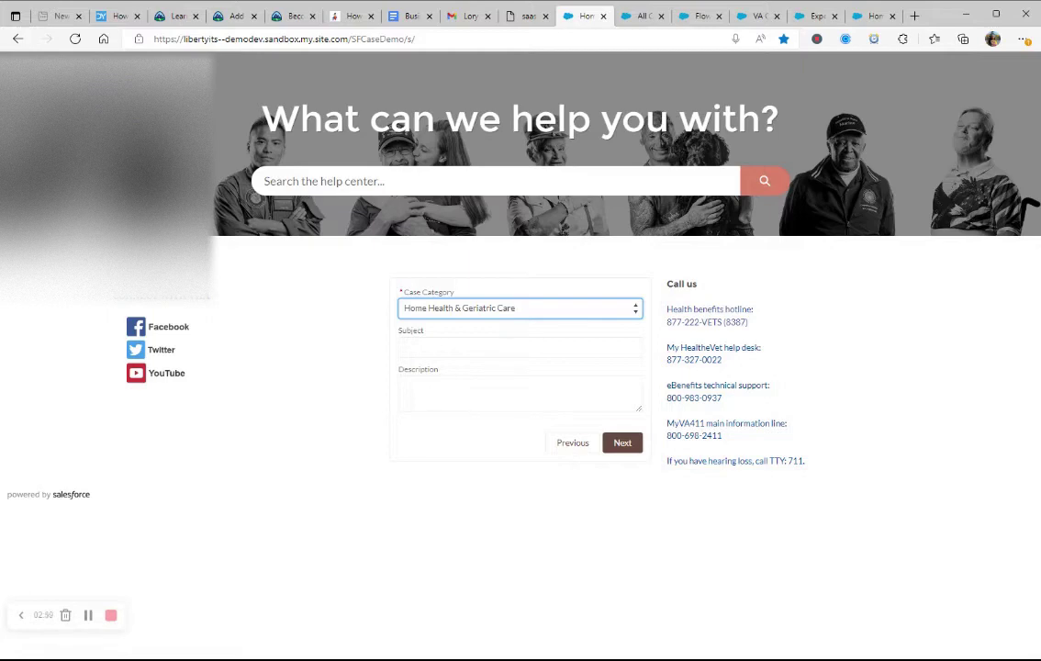
key("Tab")
type("snf placement")
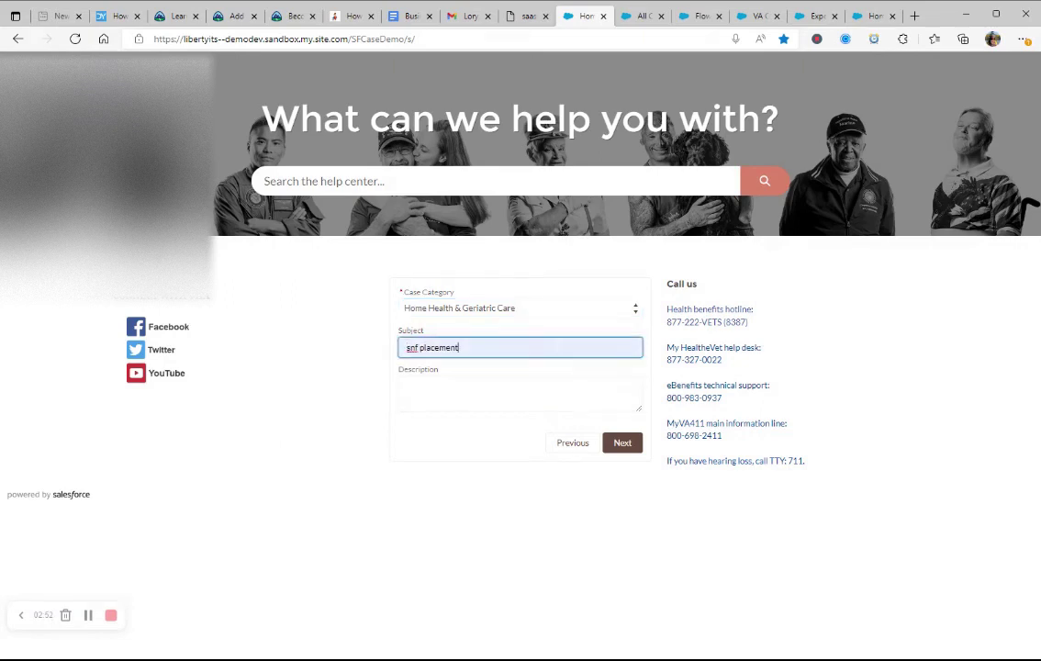
key("Tab")
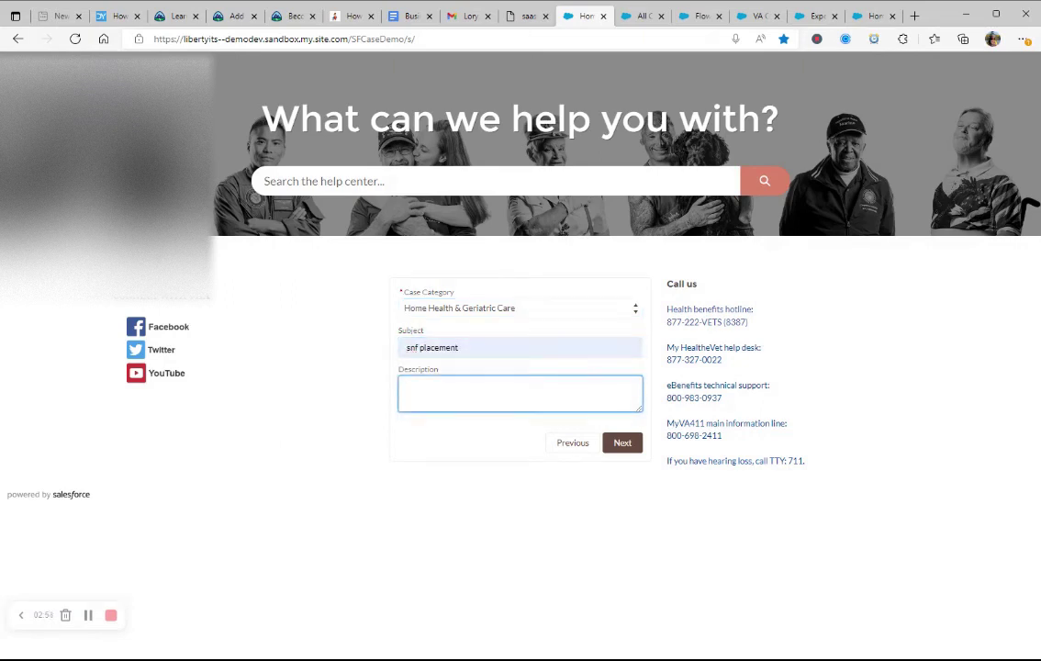
type("My mother is demented and needs placem")
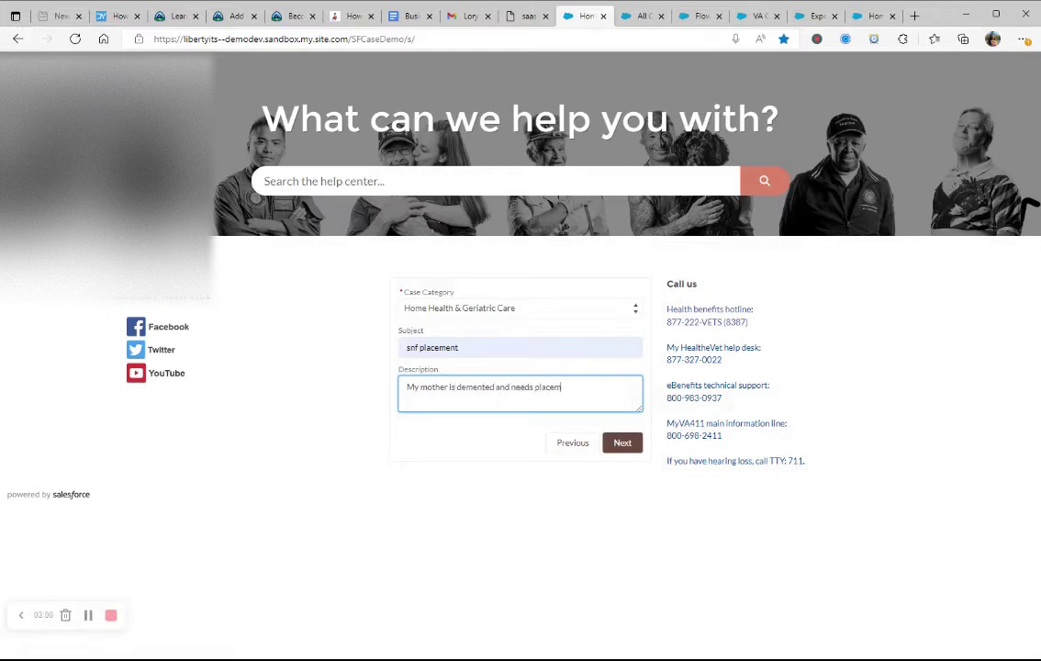
type("ent. I")
type(" She is not sa")
type("fe to live by")
type(" herse")
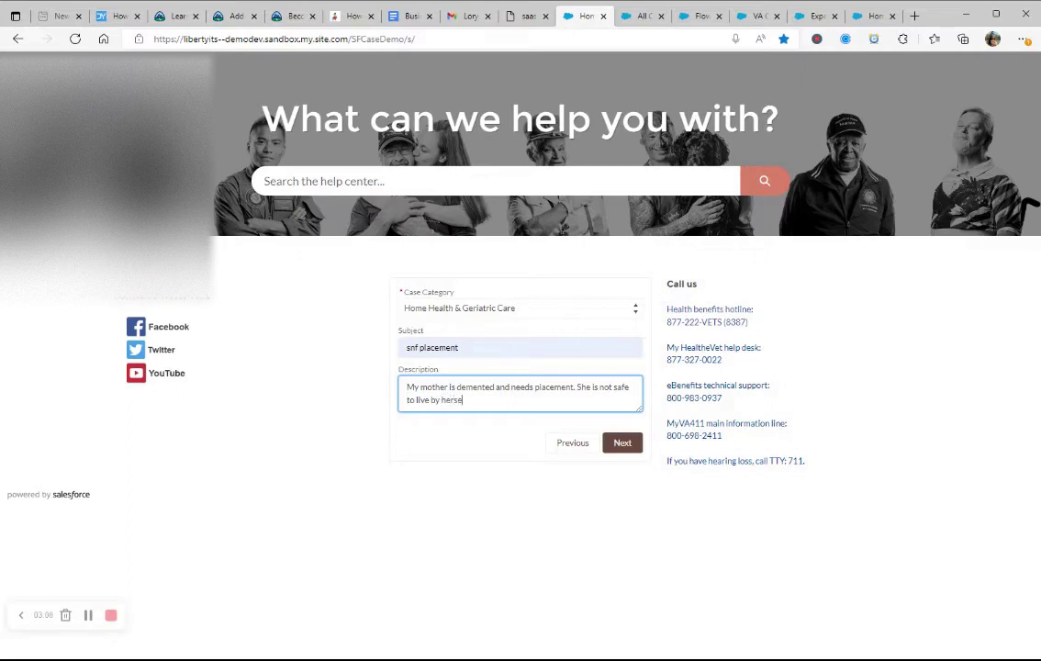
type("lf.")
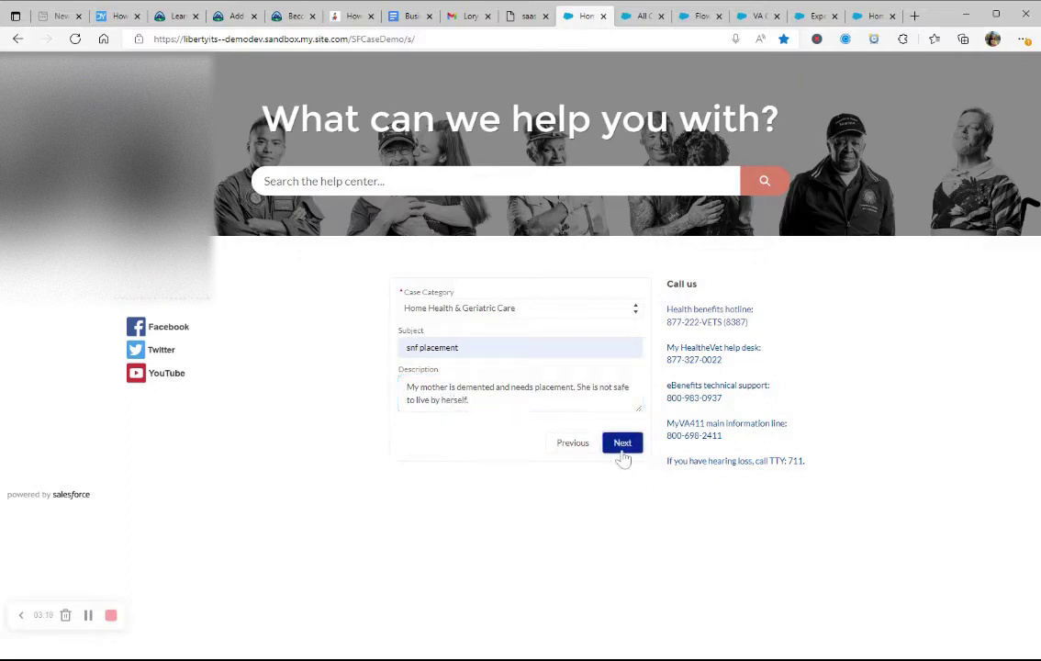
Step: Submit the case, finish the inquiry on the thank-you screen, and visit the site's Facebook link
left_click(622, 448)
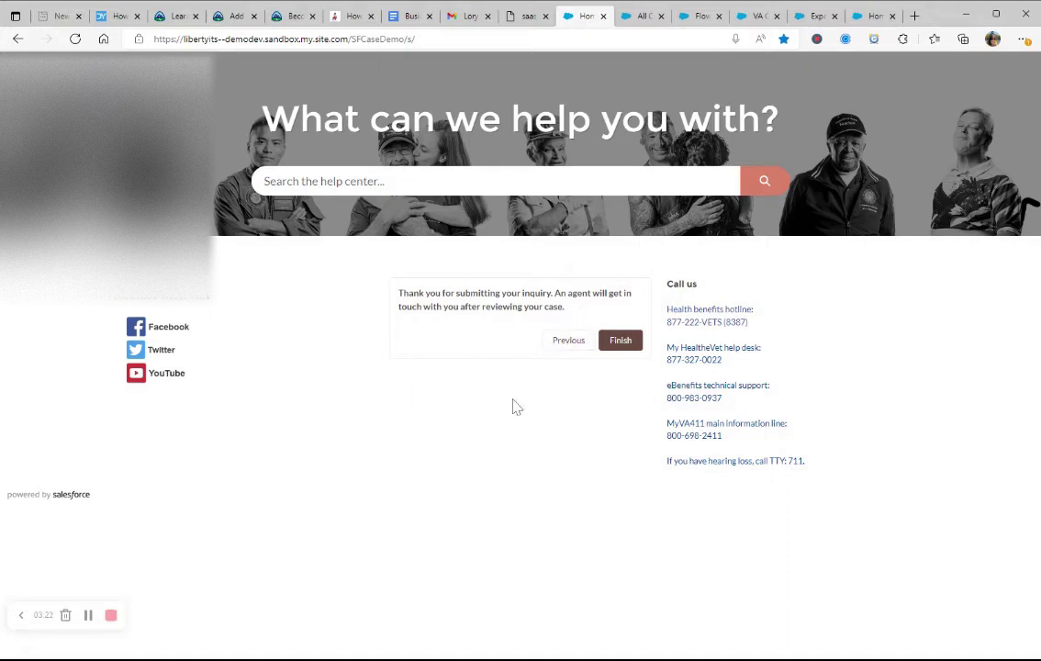
left_click(619, 343)
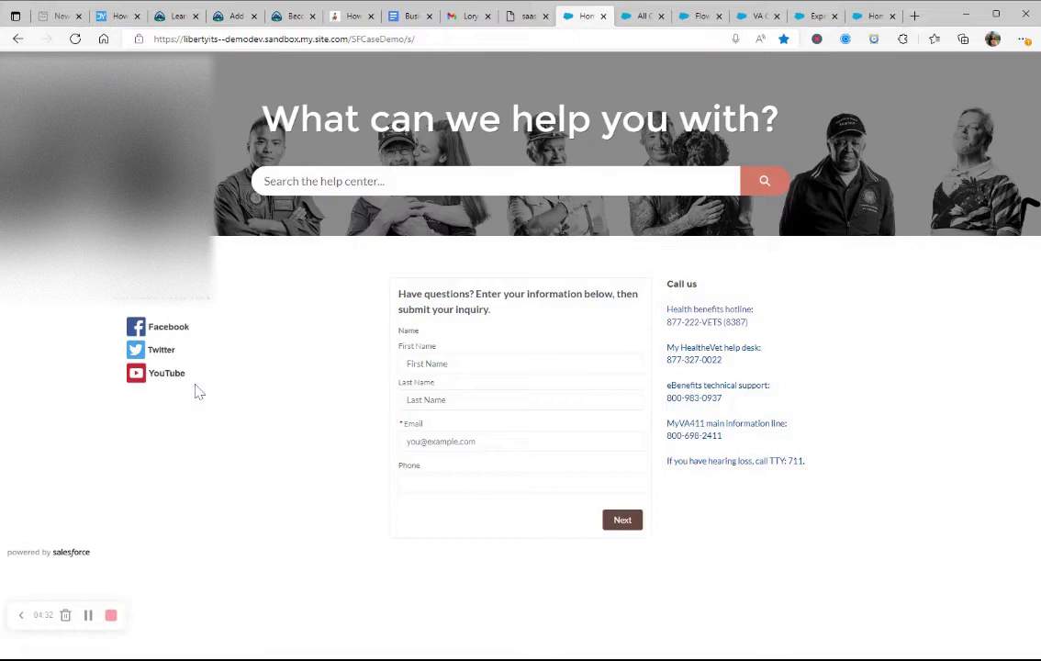
left_click(138, 336)
Step: Search the help center for 'medication refill'
type("med")
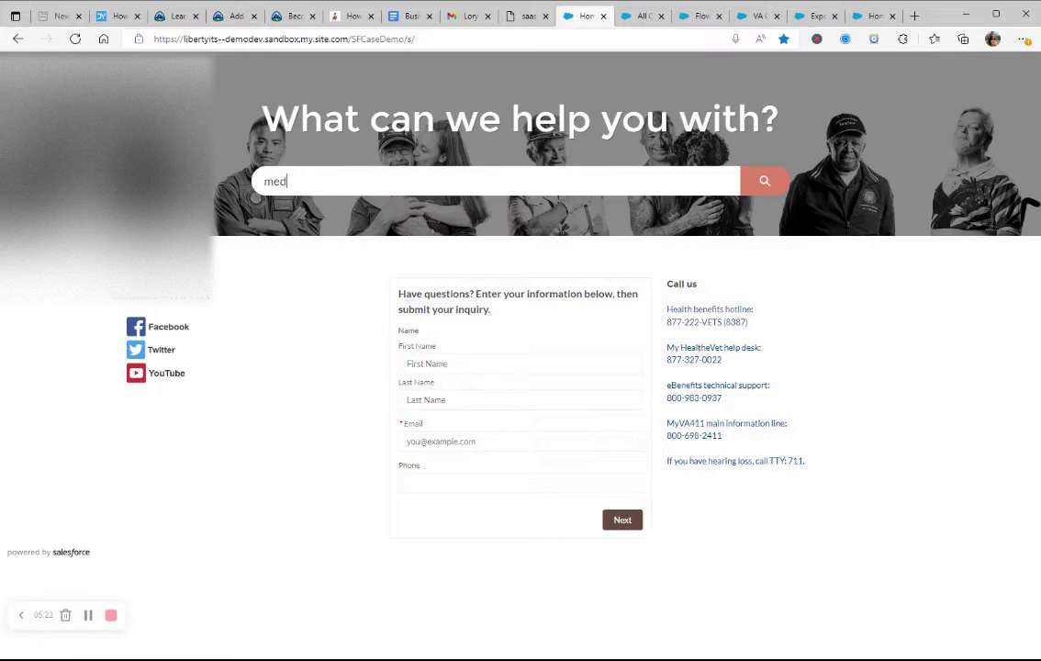
type("ication re")
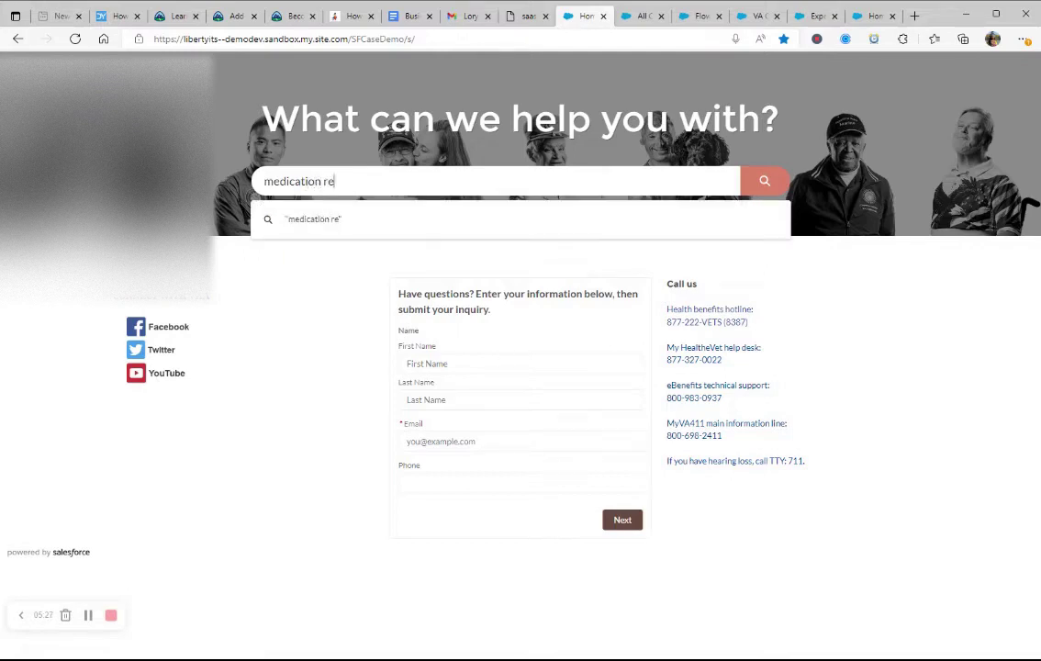
type("fill")
left_click(755, 188)
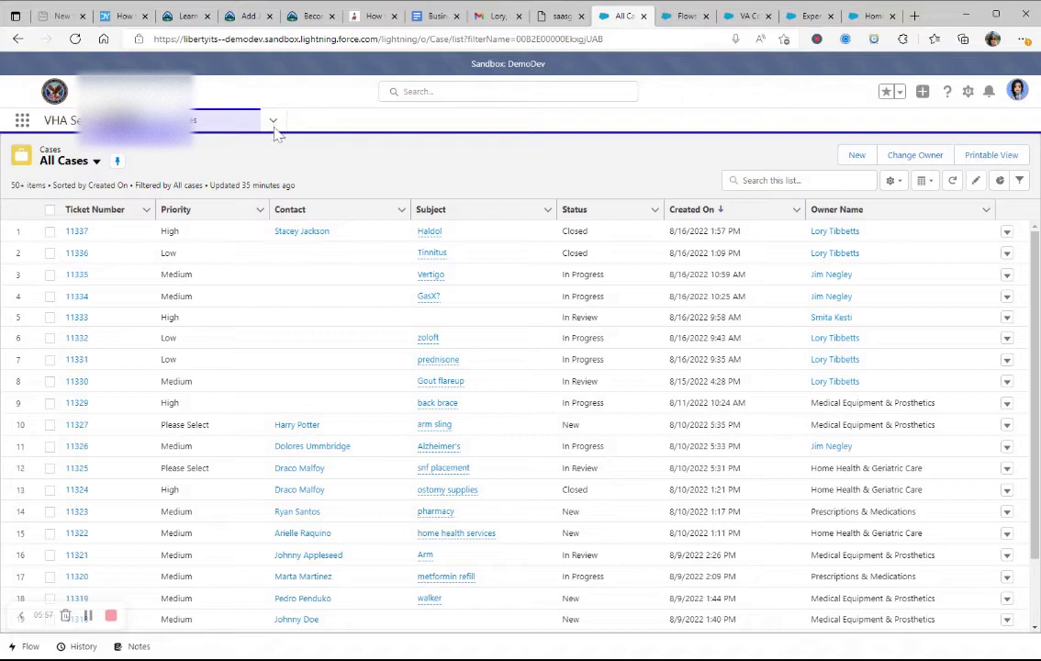
left_click(925, 181)
left_click(942, 256)
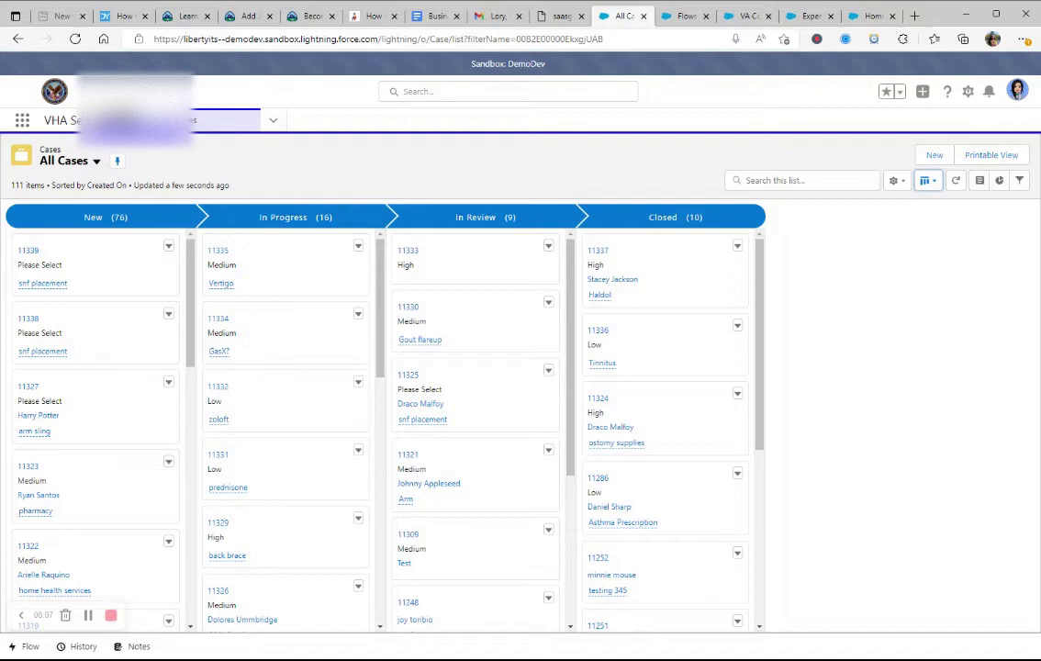
left_click(925, 181)
left_click(932, 231)
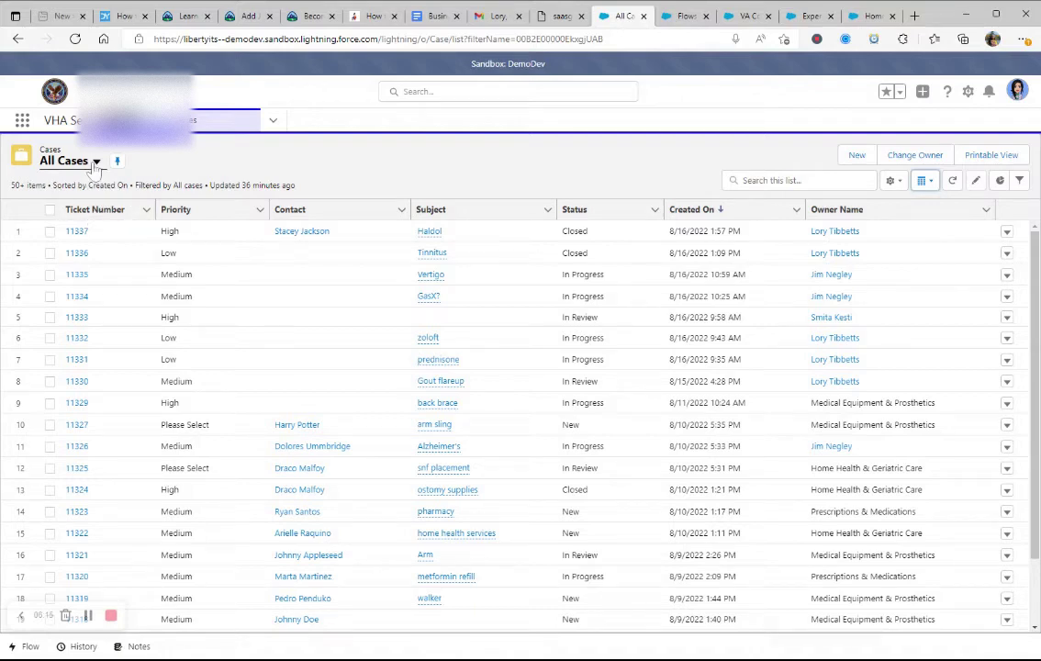
left_click(96, 162)
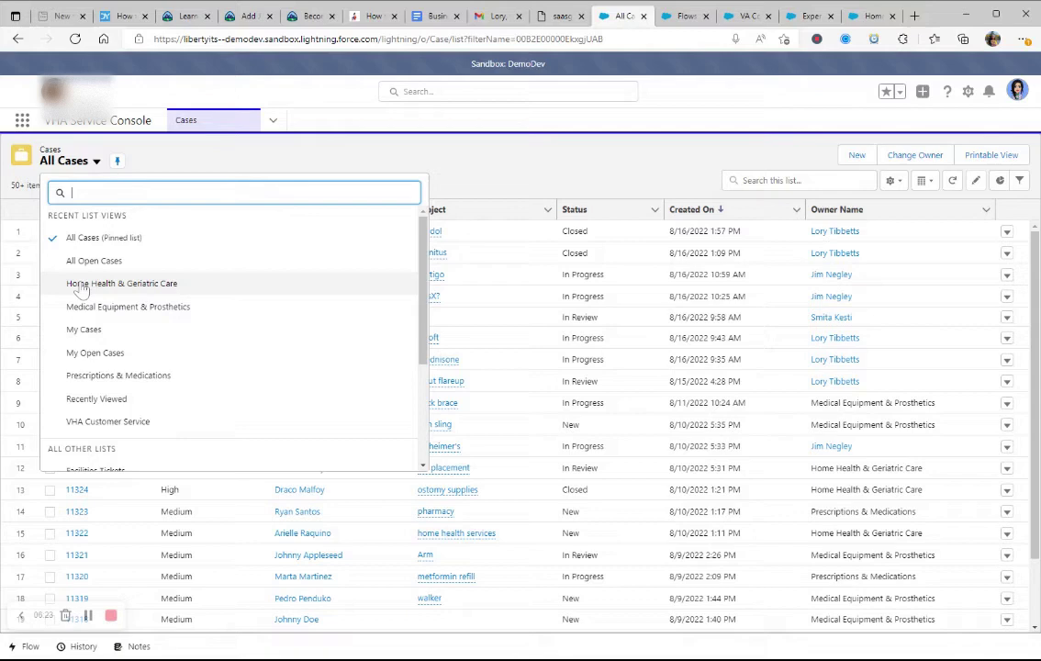
left_click(90, 289)
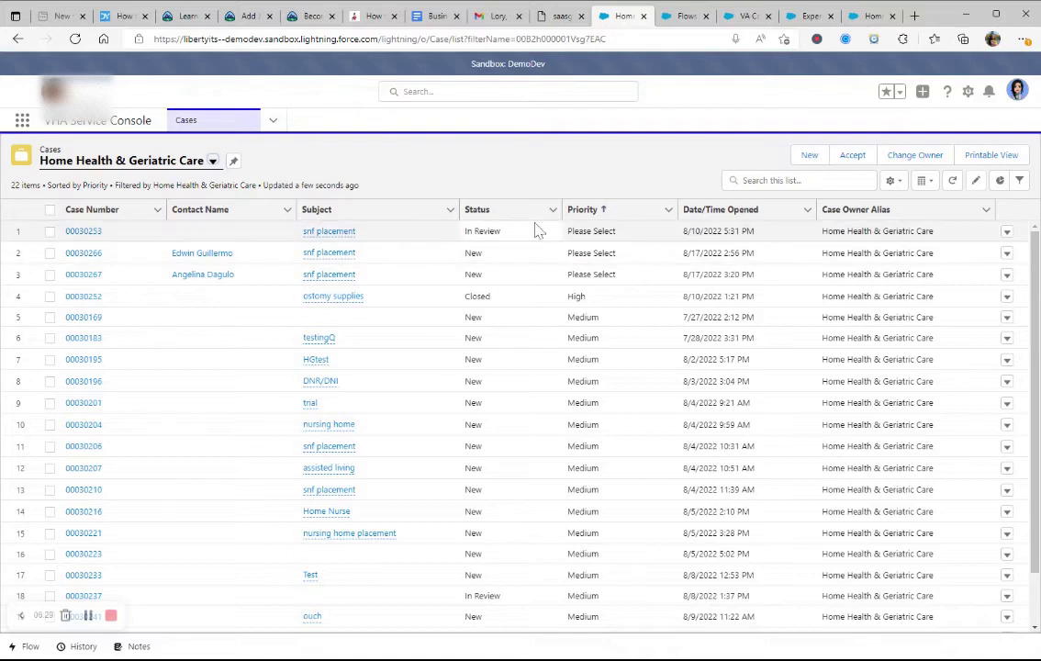
left_click(568, 230)
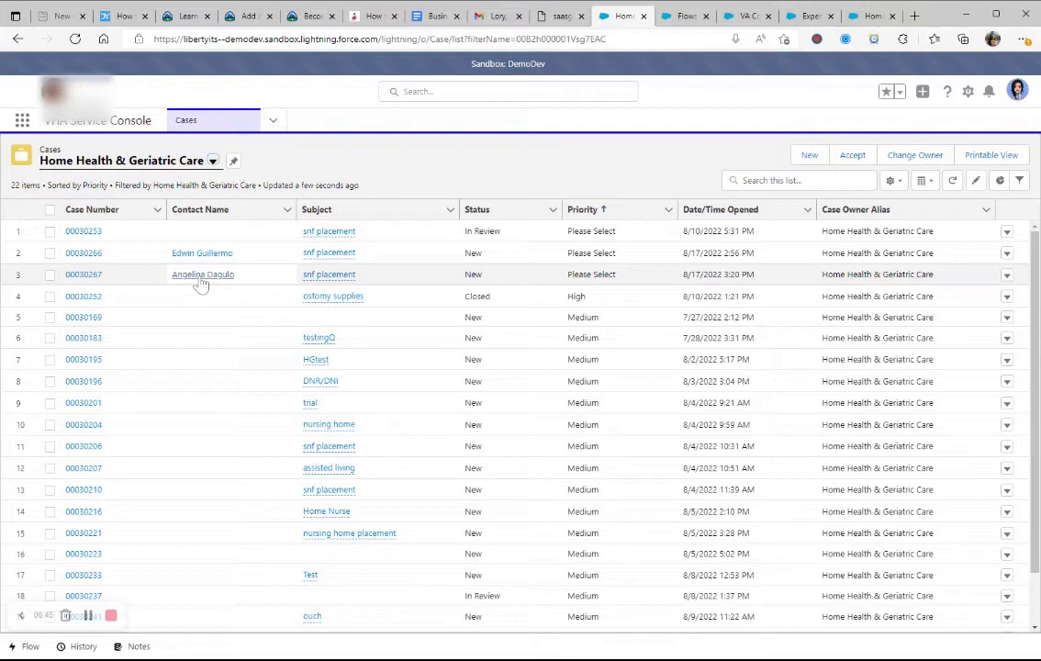
left_click(87, 277)
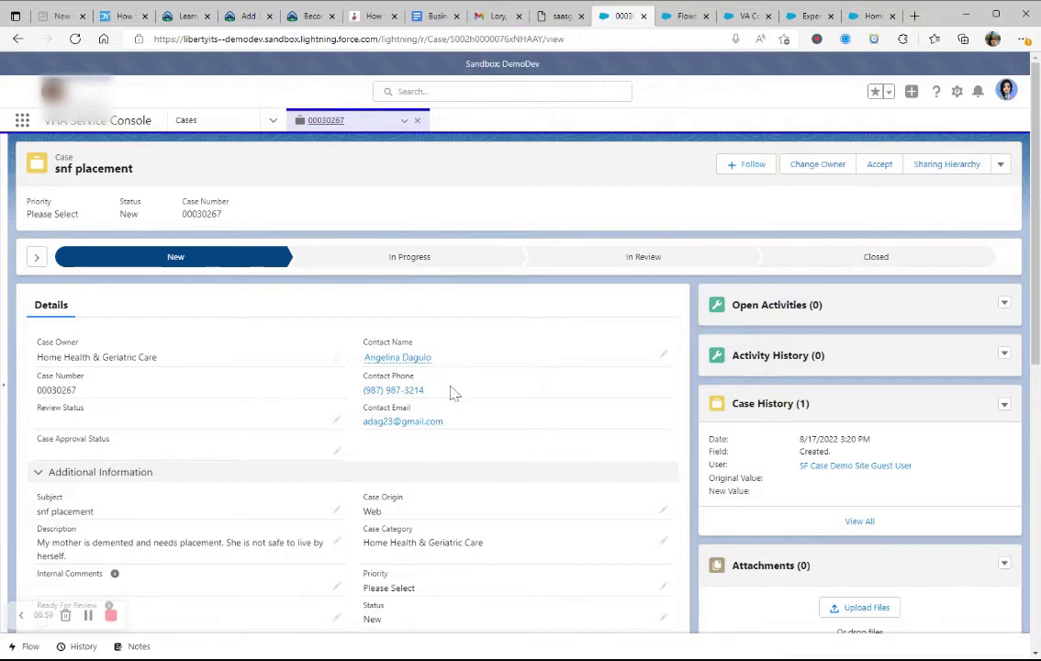
scroll(453, 391, "down", 1)
scroll(459, 386, "up", 1)
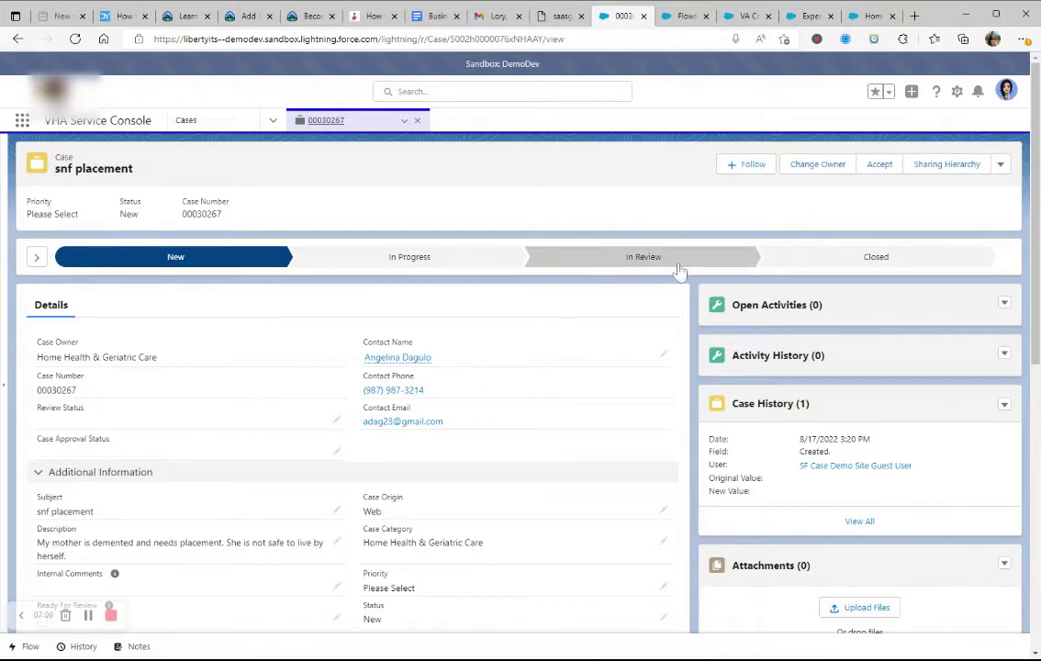
scroll(105, 414, "down", 1)
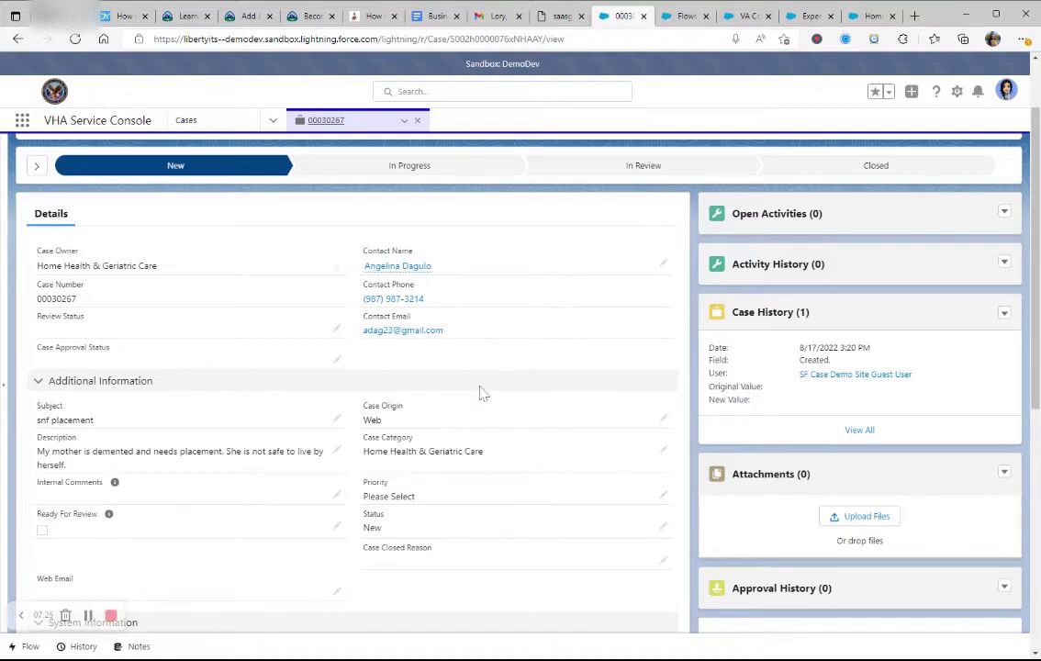
Step: Go to the Setup flows list and show the VA Contact-Case Creation flow in Flow Builder
left_click(684, 17)
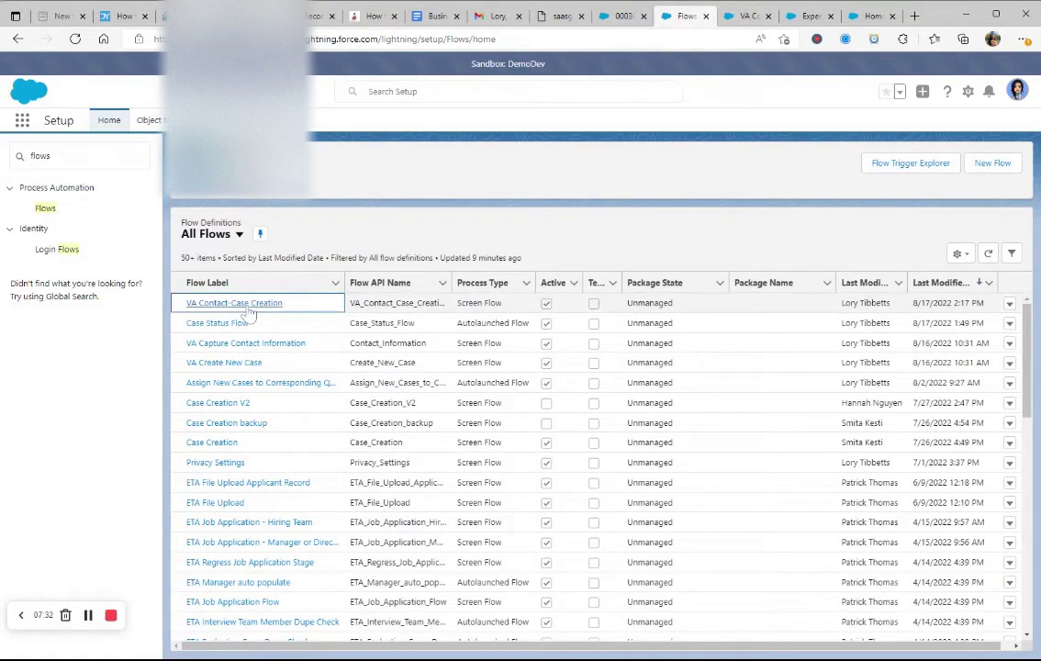
left_click(748, 16)
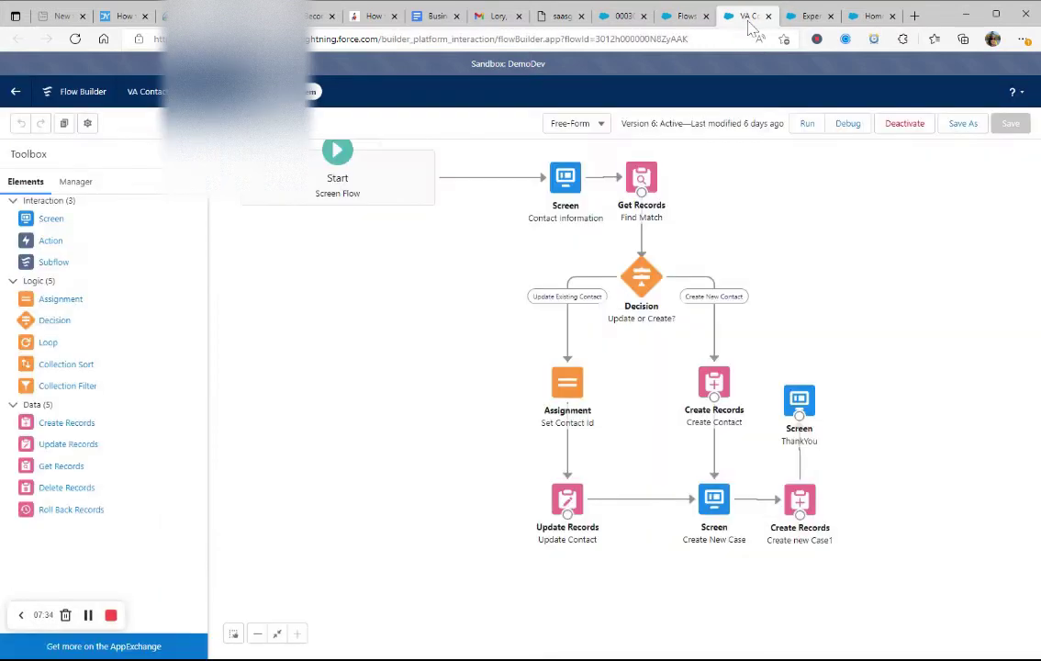
Step: Switch to the Experience Builder editor and dismiss the 'Welcome to Experience Builder' popup
left_click(808, 18)
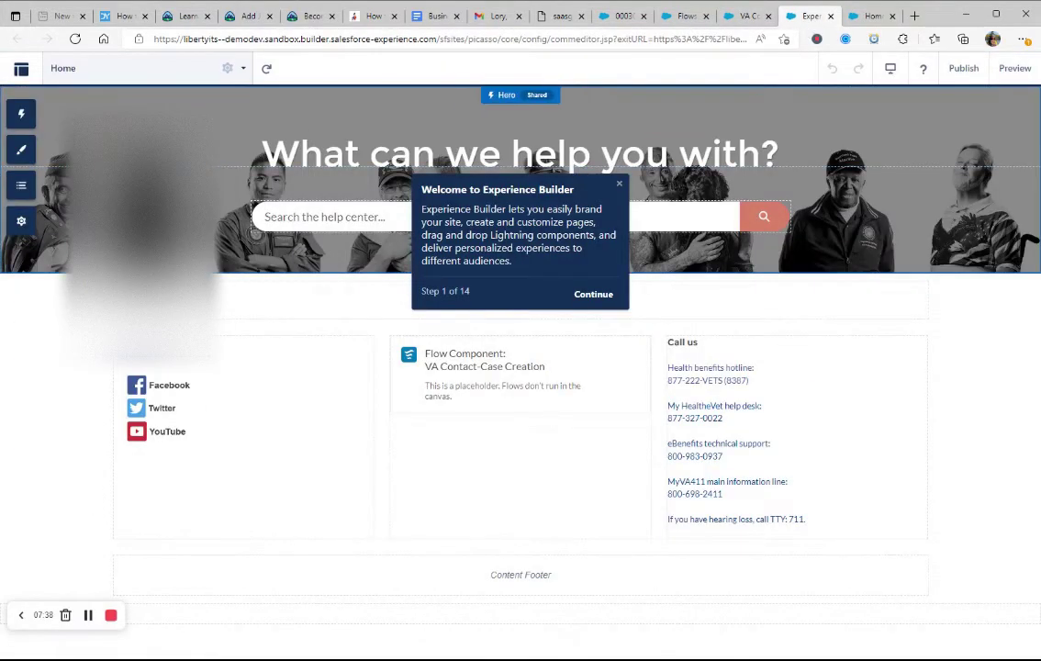
left_click(621, 188)
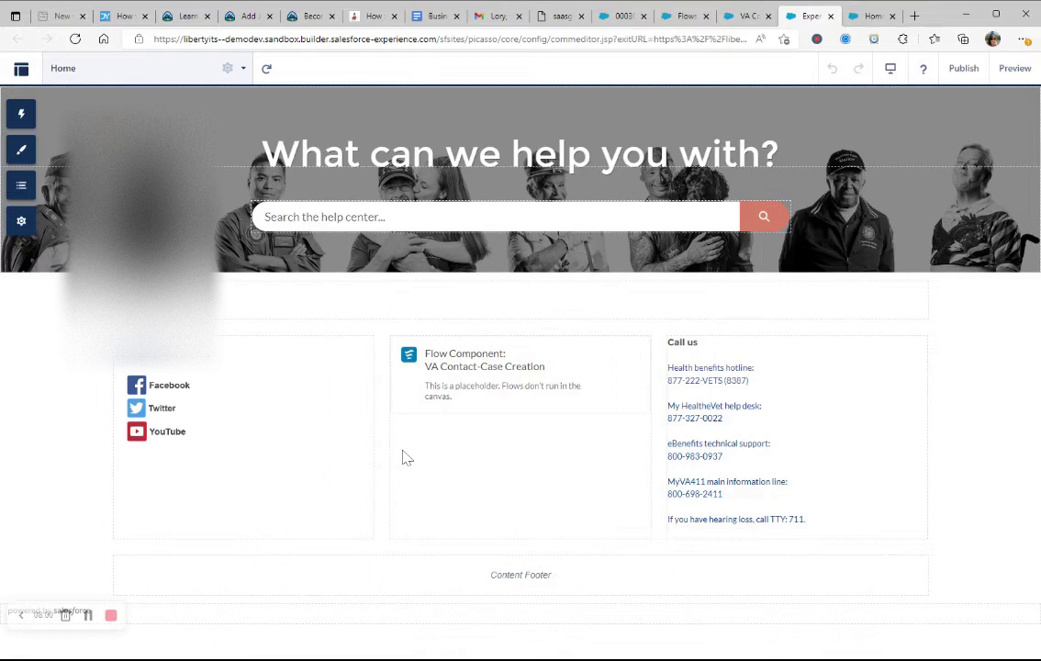
left_click(21, 113)
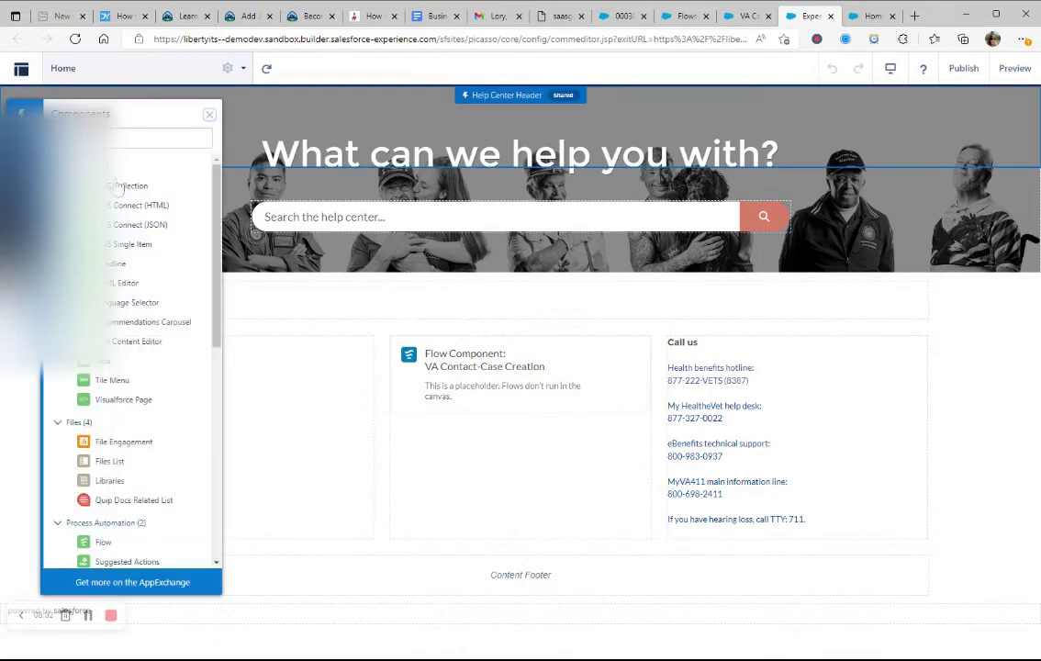
scroll(115, 368, "down", 3)
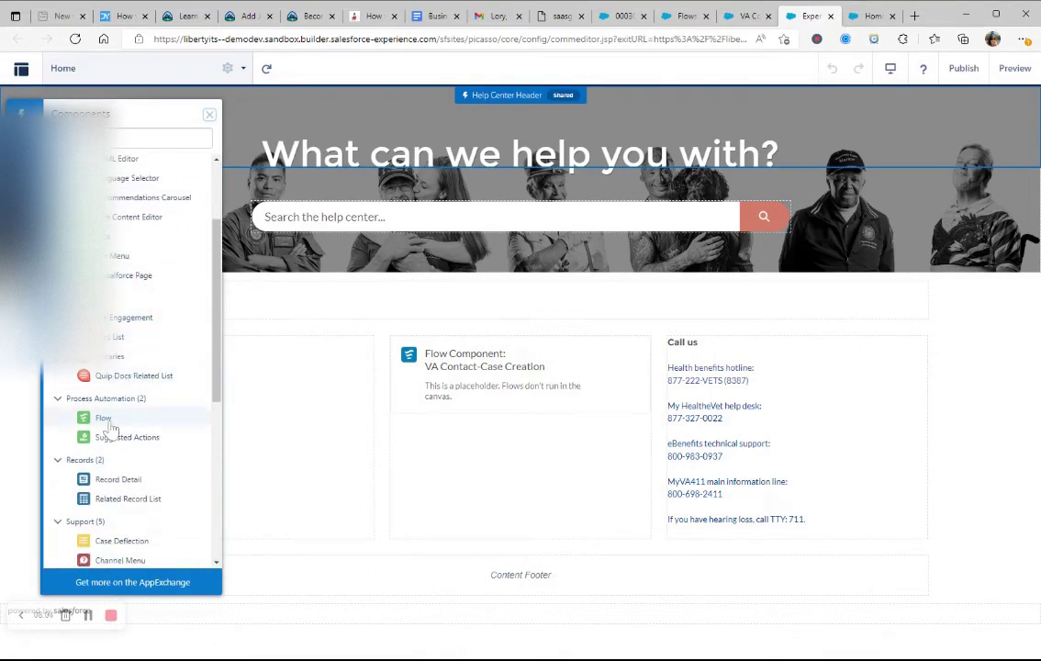
left_click_drag(108, 428, 454, 460)
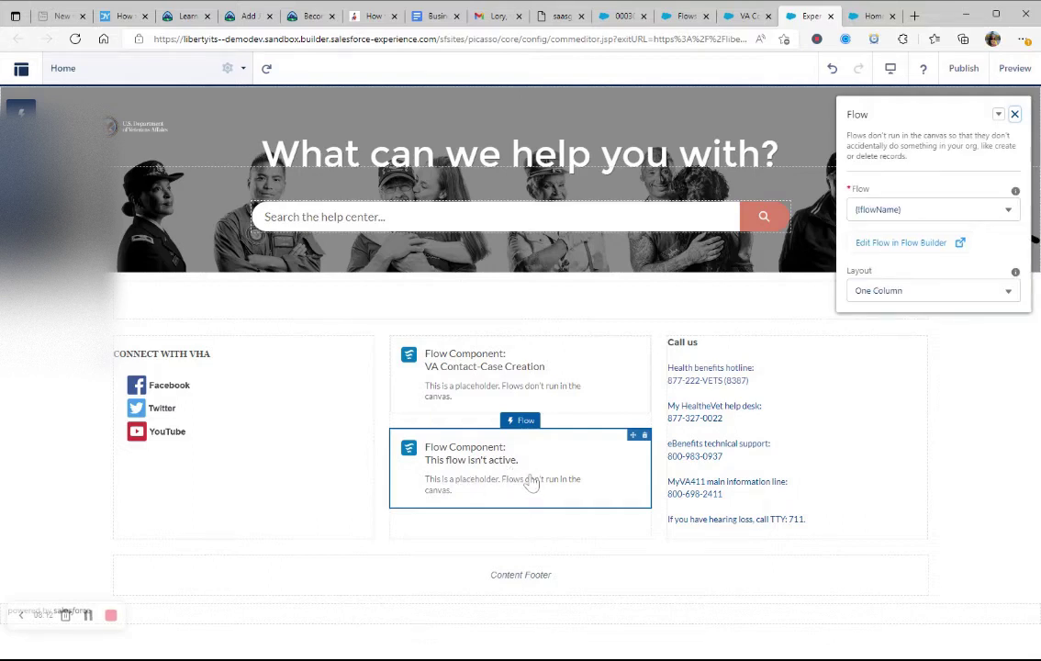
left_click(1011, 210)
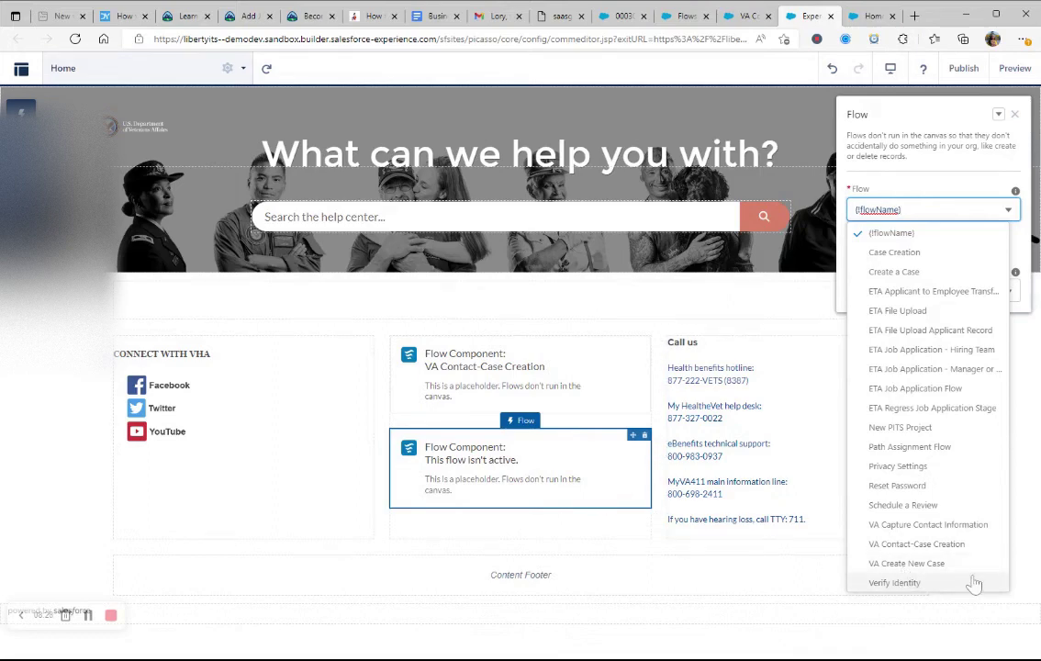
left_click(644, 437)
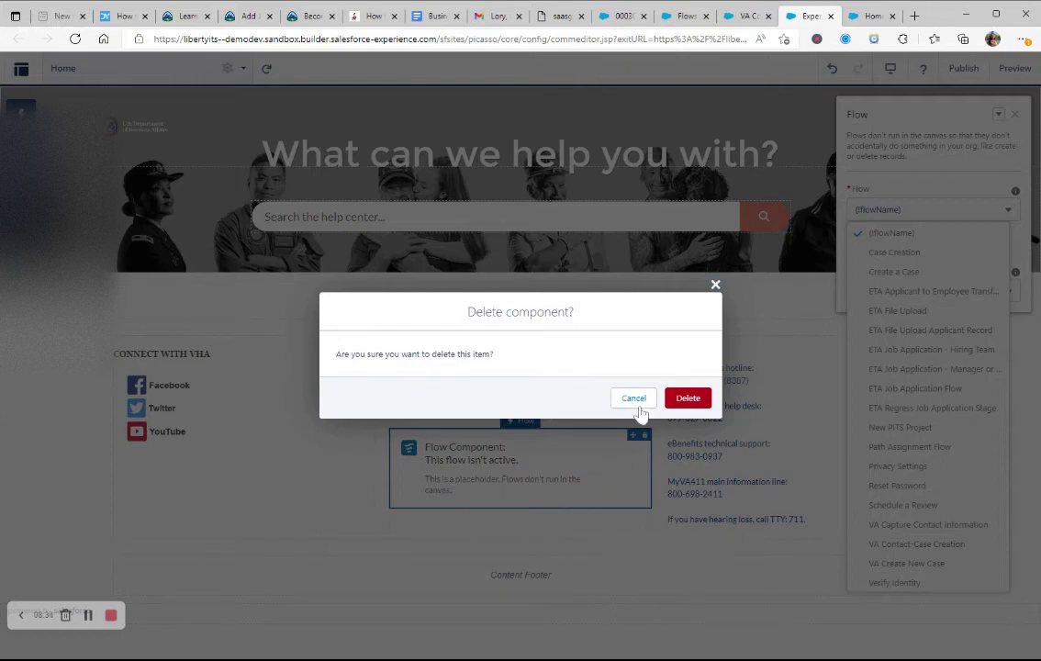
left_click(684, 400)
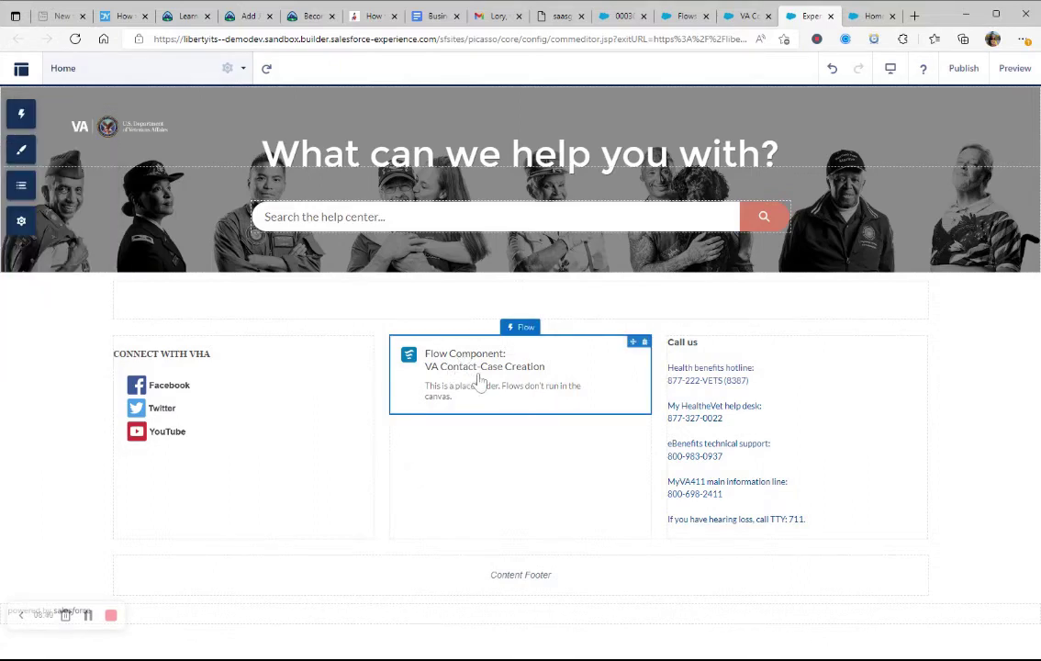
Step: Return to the VA Contact-Case Creation canvas, reposition the diagram, and select the Contact Information screen
left_click(736, 16)
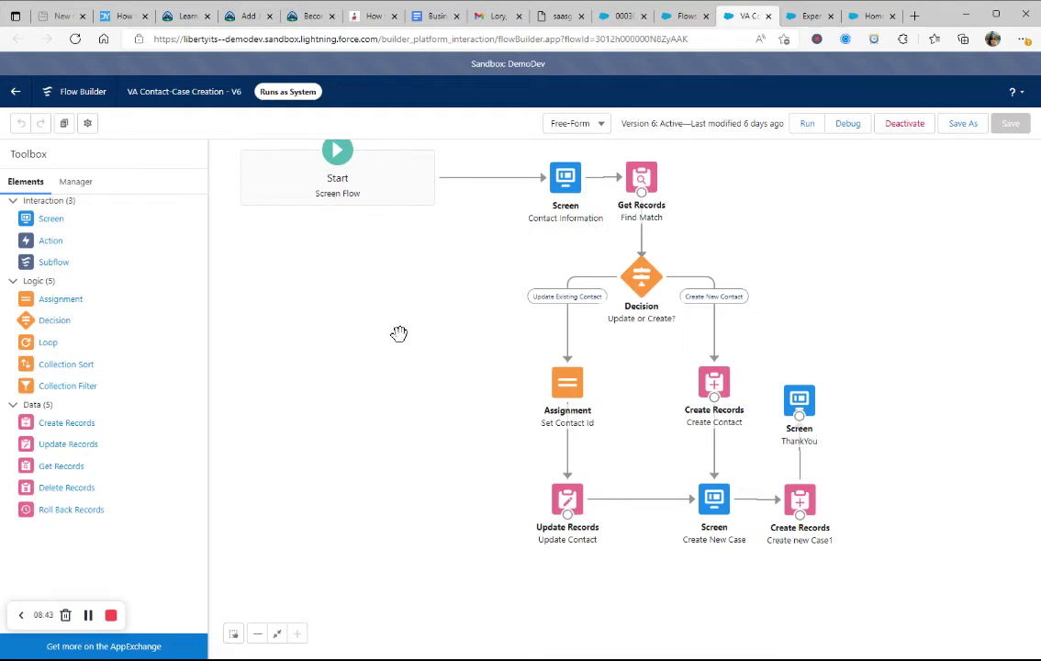
left_click_drag(354, 296, 373, 328)
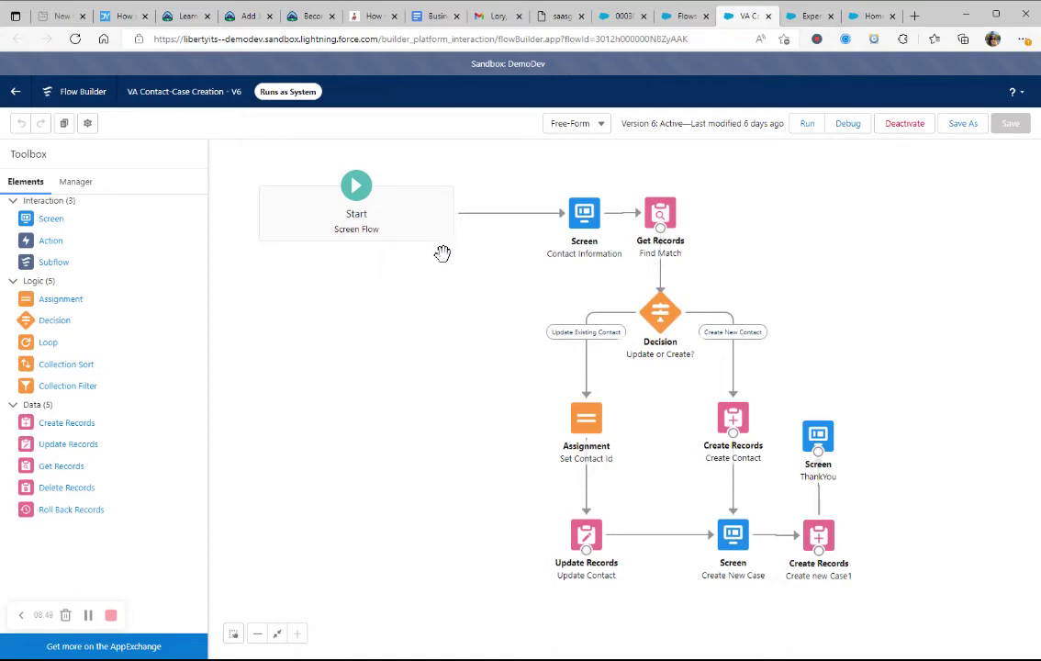
left_click(592, 220)
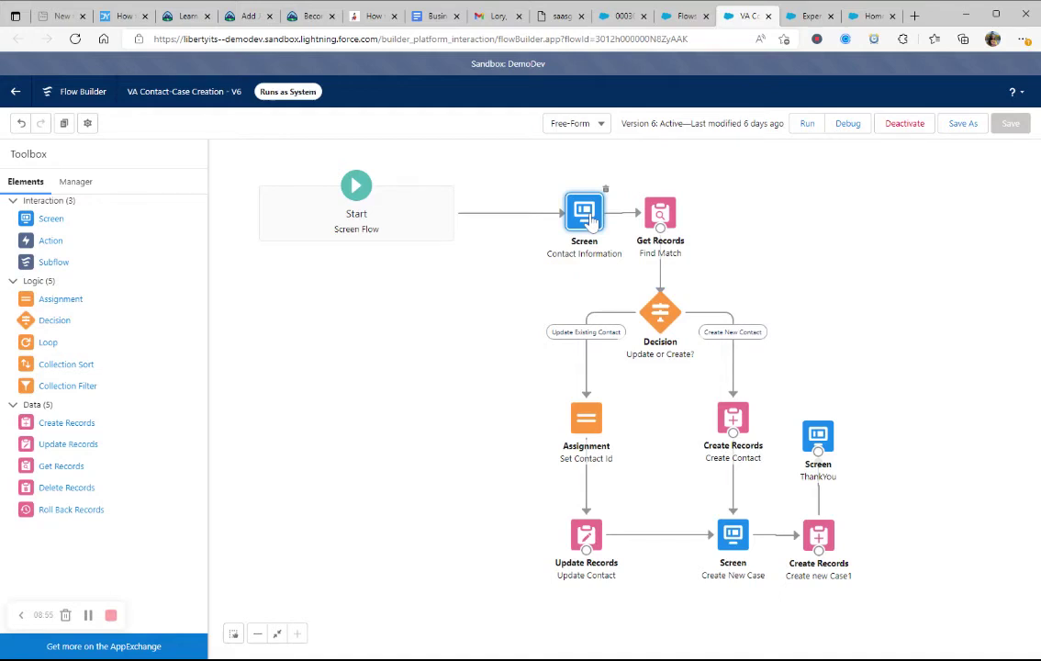
Step: Open the Contact Information screen editor, add an extra Email component, then delete it
double_click(592, 221)
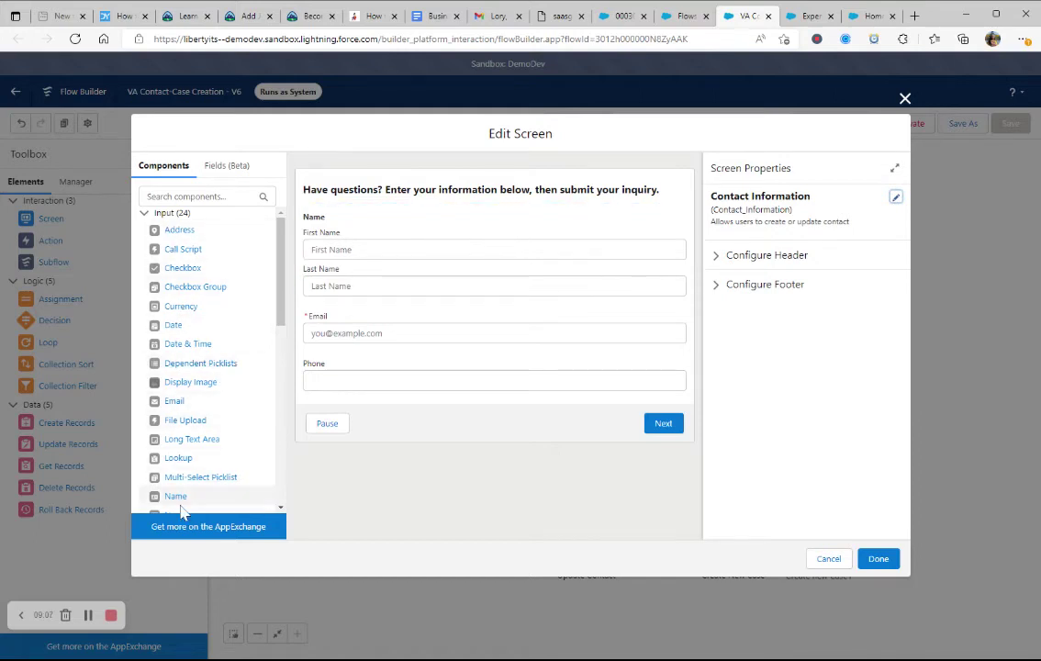
scroll(189, 404, "down", 3)
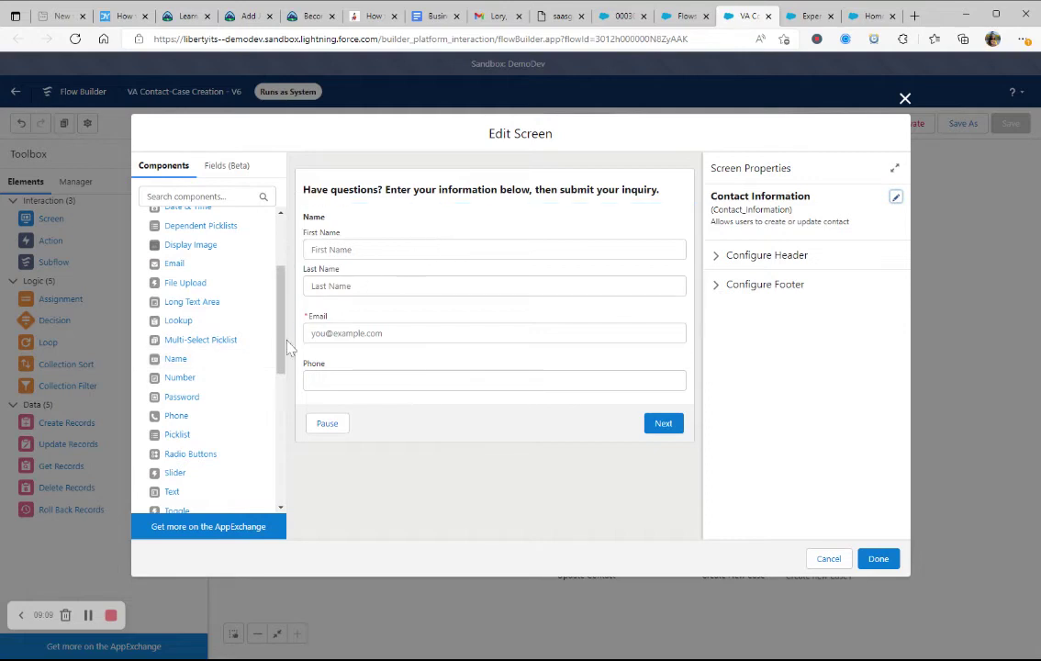
scroll(228, 393, "down", 1)
left_click(210, 220)
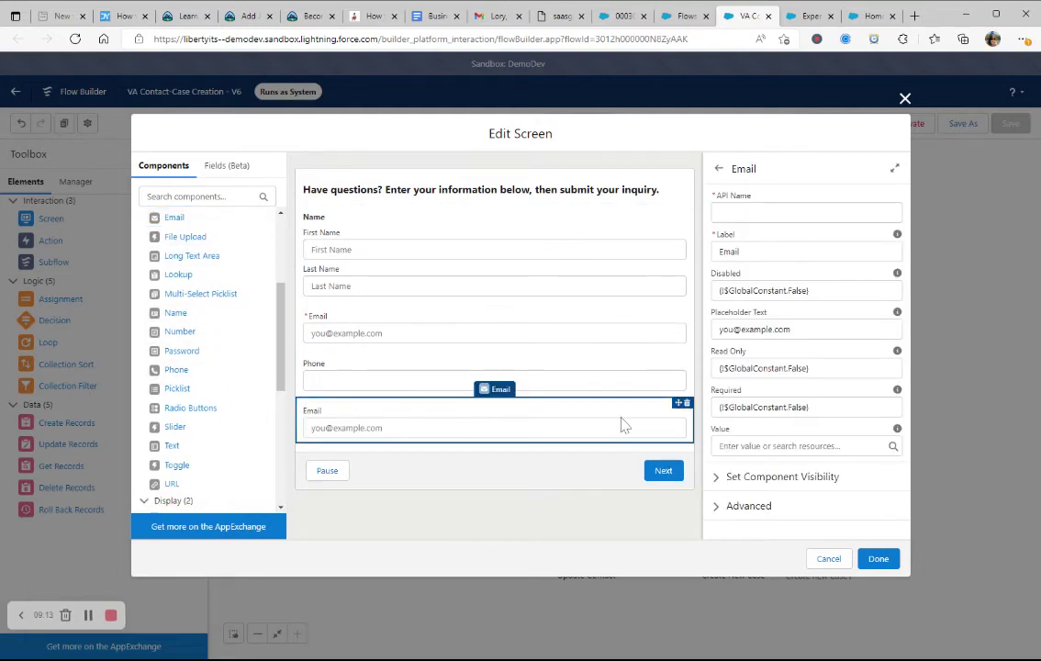
left_click(687, 403)
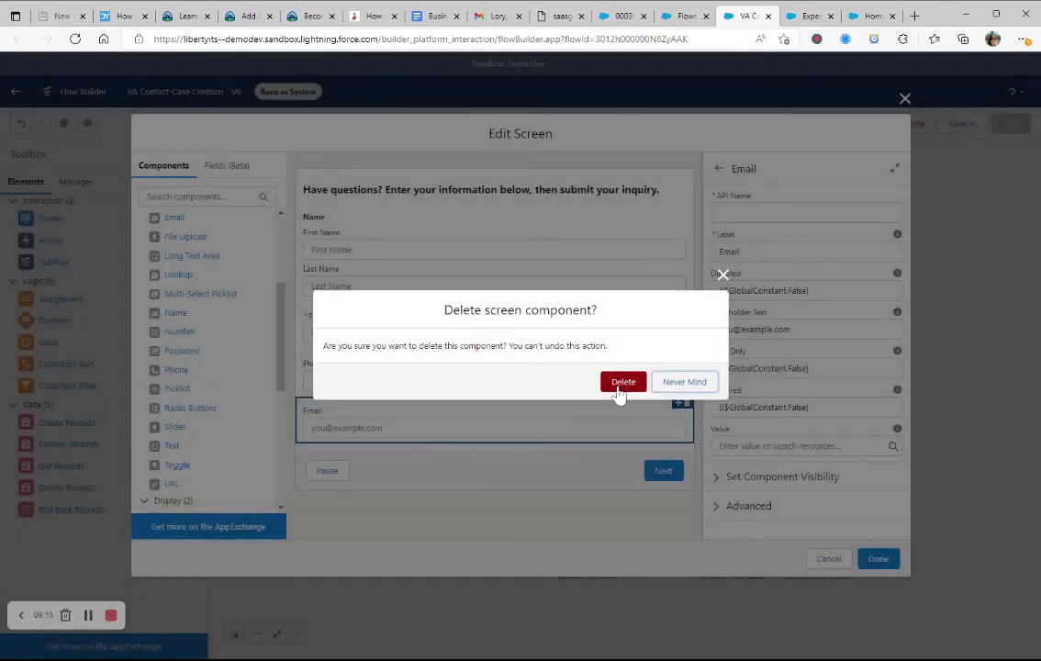
left_click(620, 382)
Step: Review the properties of the required Email field and the Name field
left_click(407, 343)
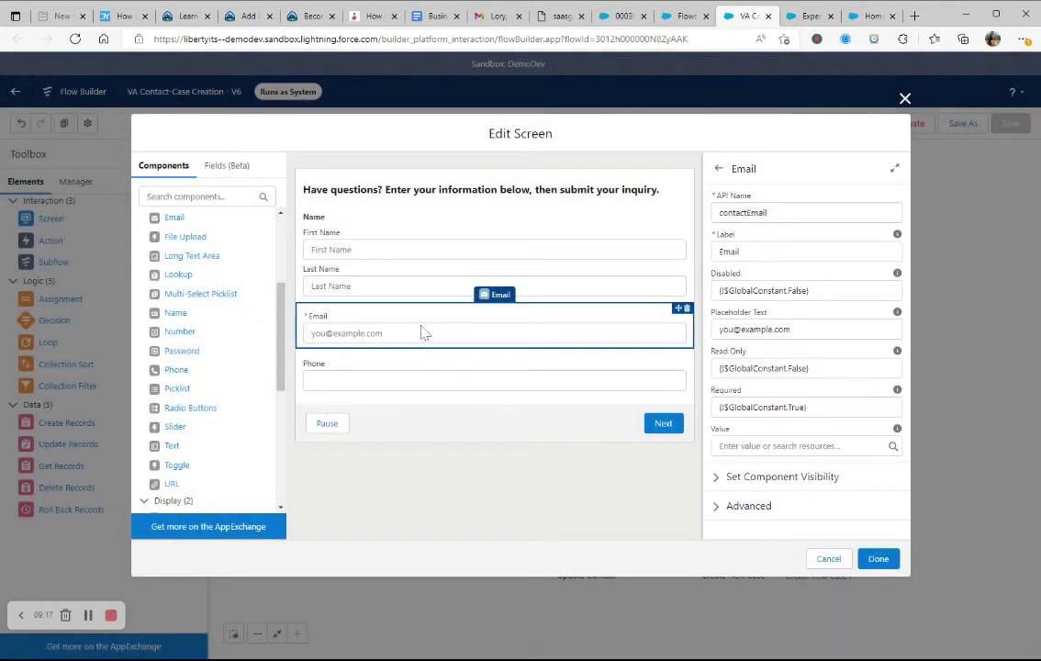
left_click(424, 259)
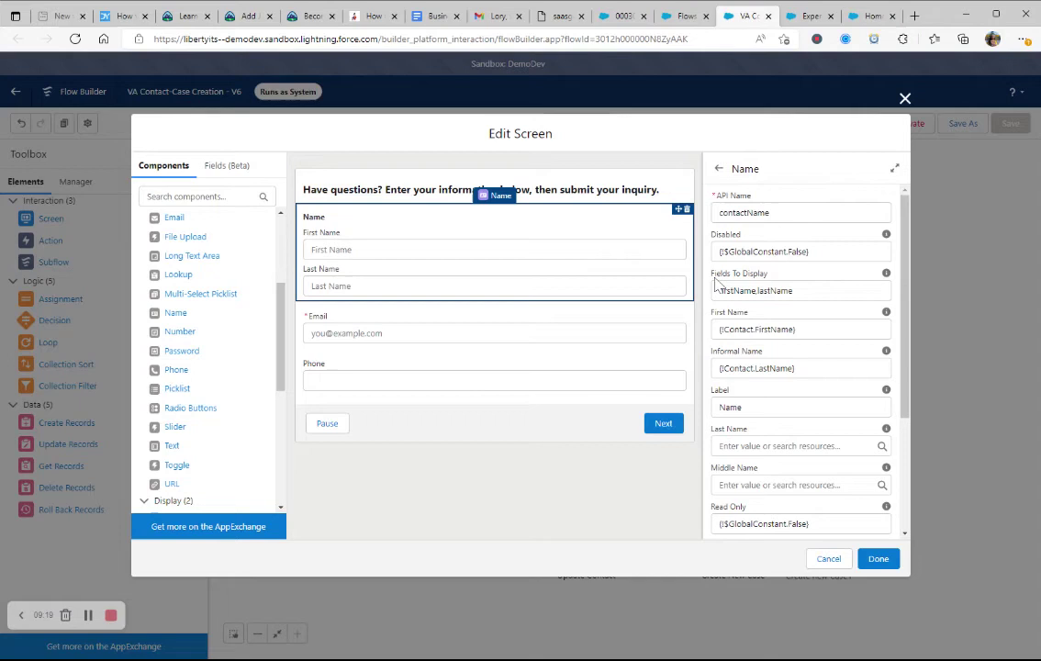
scroll(818, 307, "down", 2)
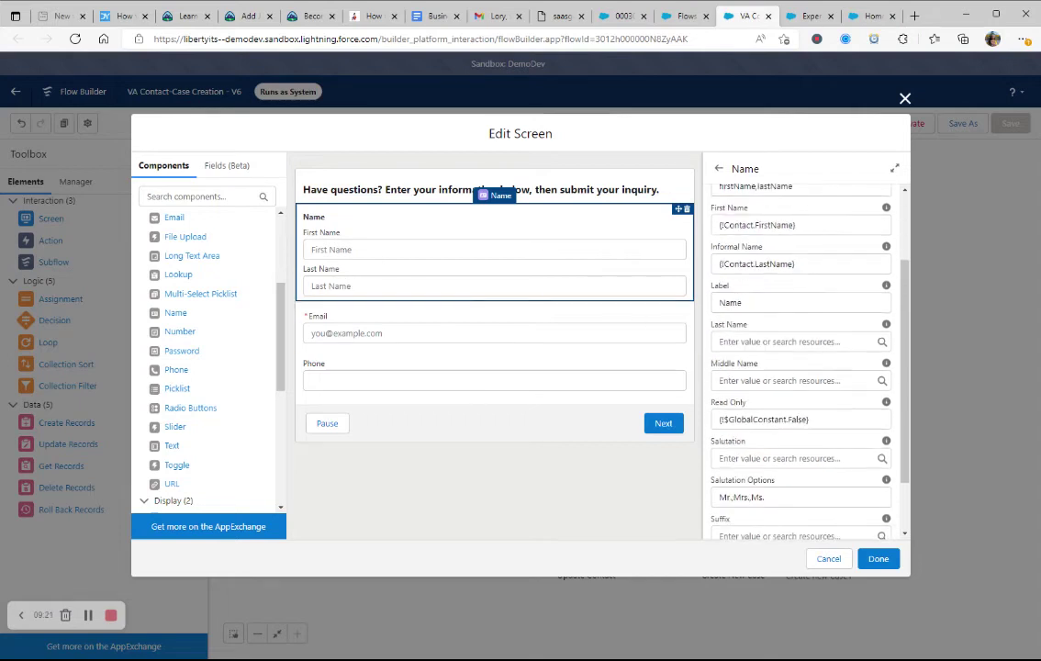
scroll(799, 358, "down", 1)
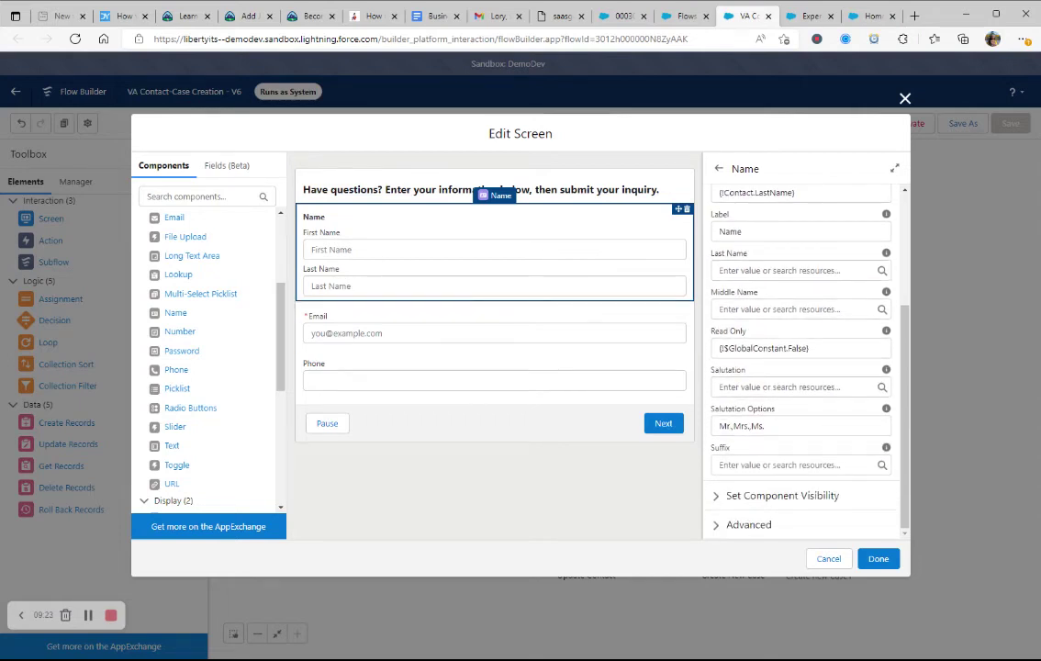
scroll(799, 358, "up", 3)
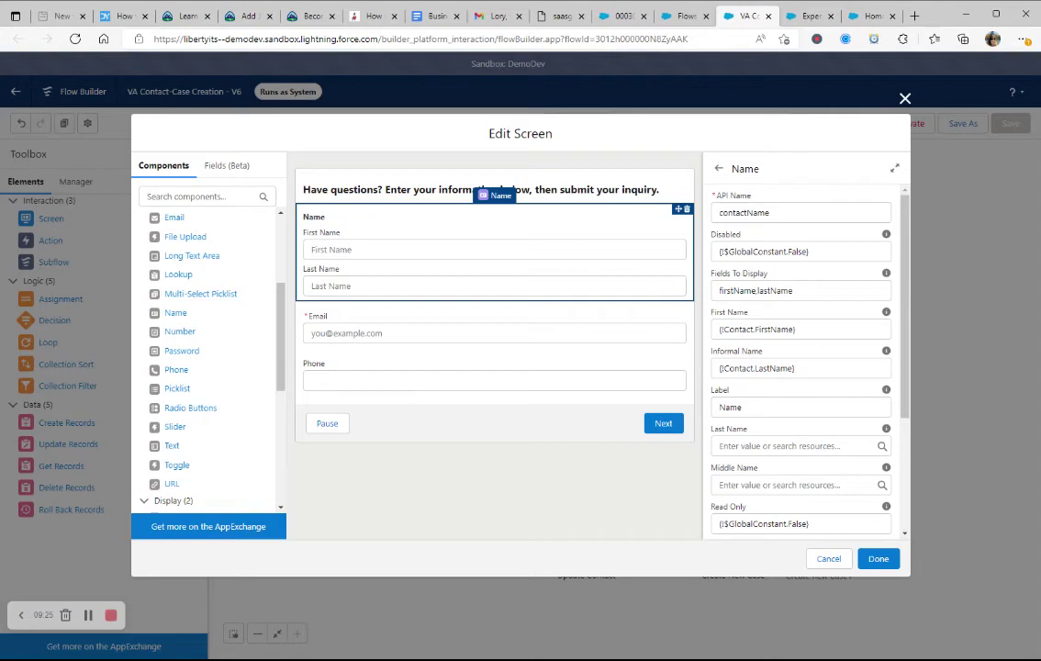
left_click(414, 338)
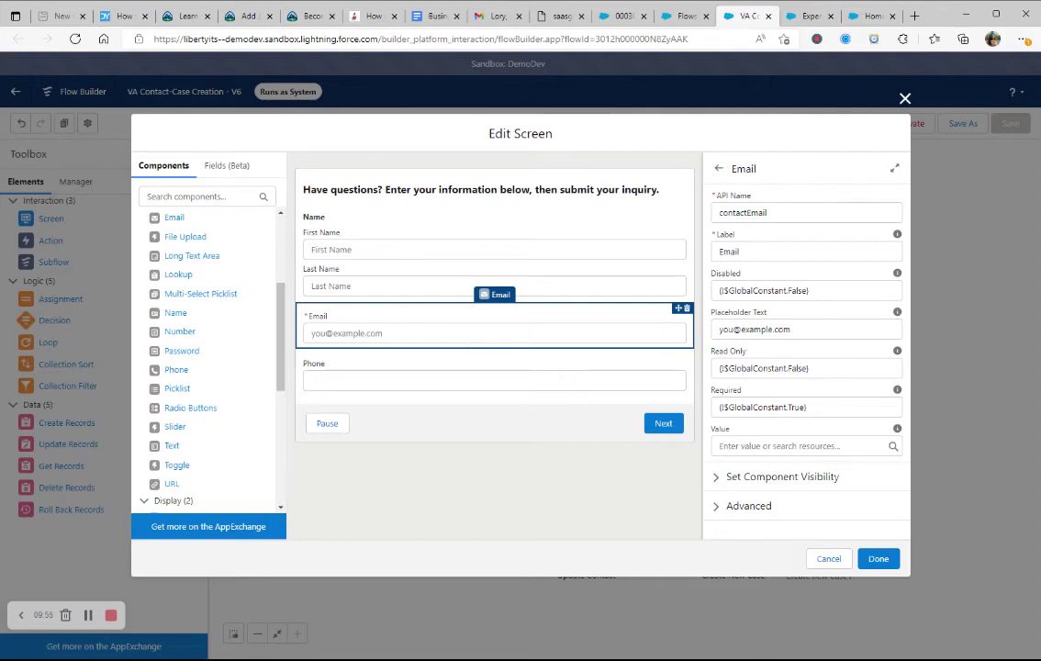
Step: Check the Email field's Required setting and the Phone field, then close the screen editor with Done
left_click(790, 407)
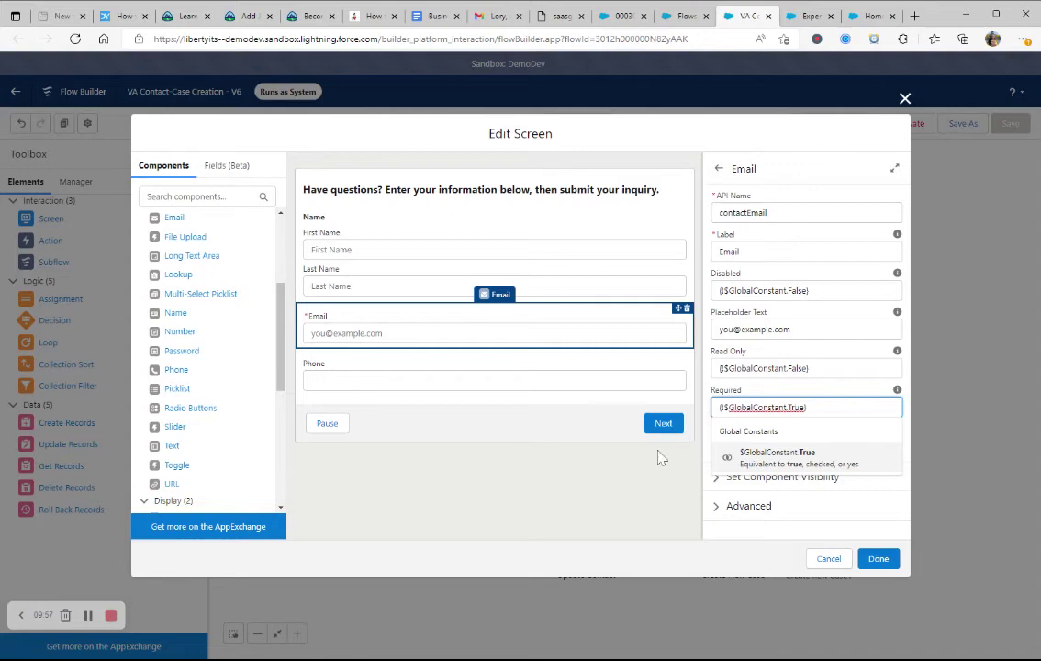
left_click(466, 382)
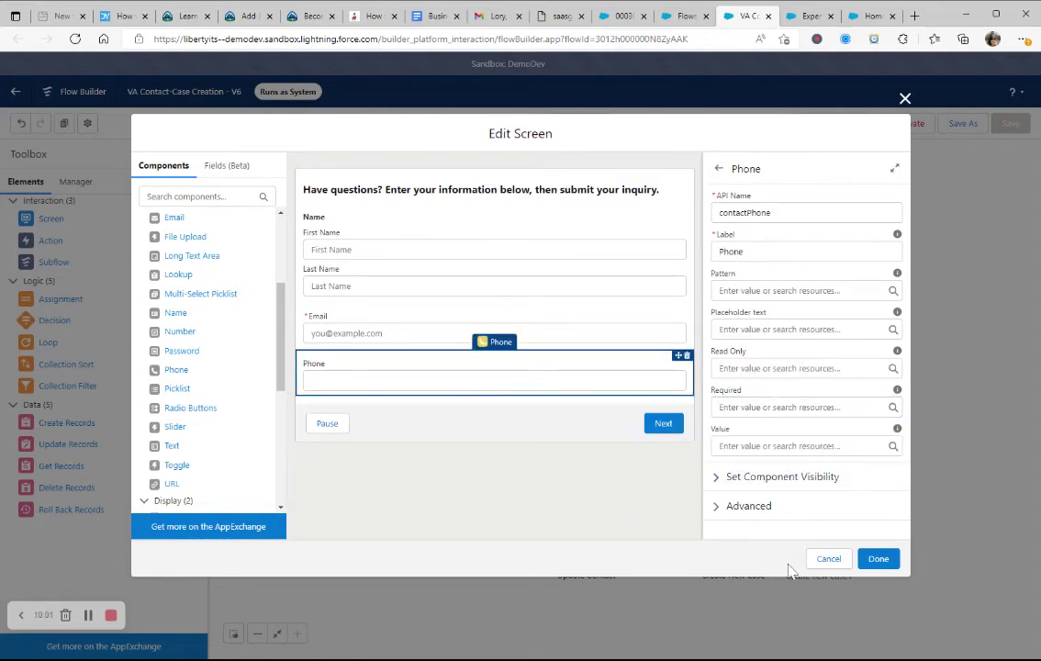
left_click(820, 564)
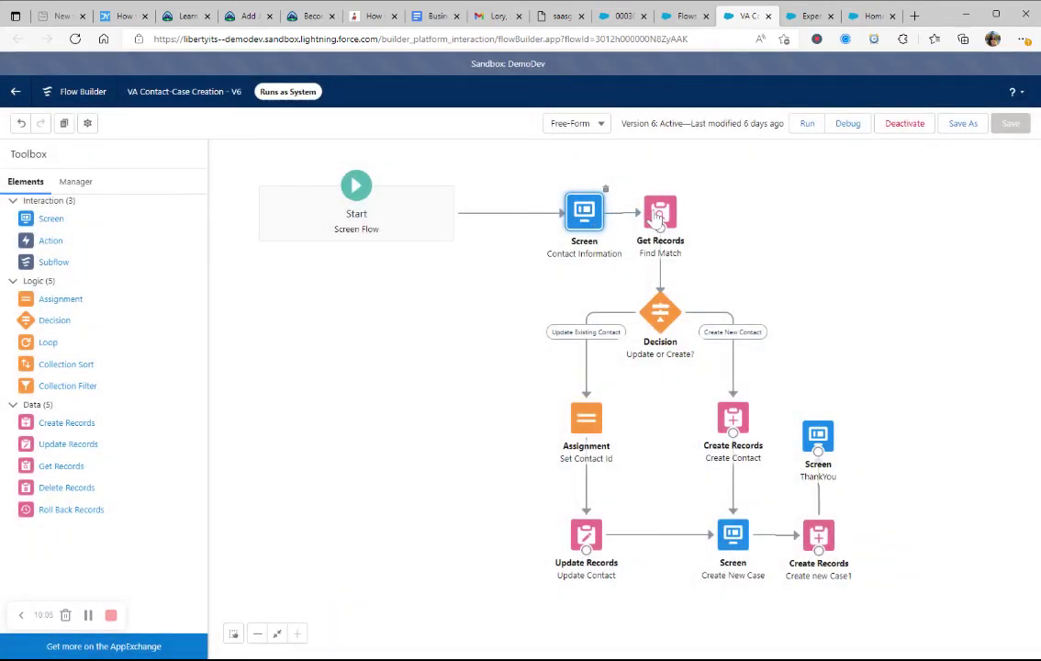
double_click(657, 214)
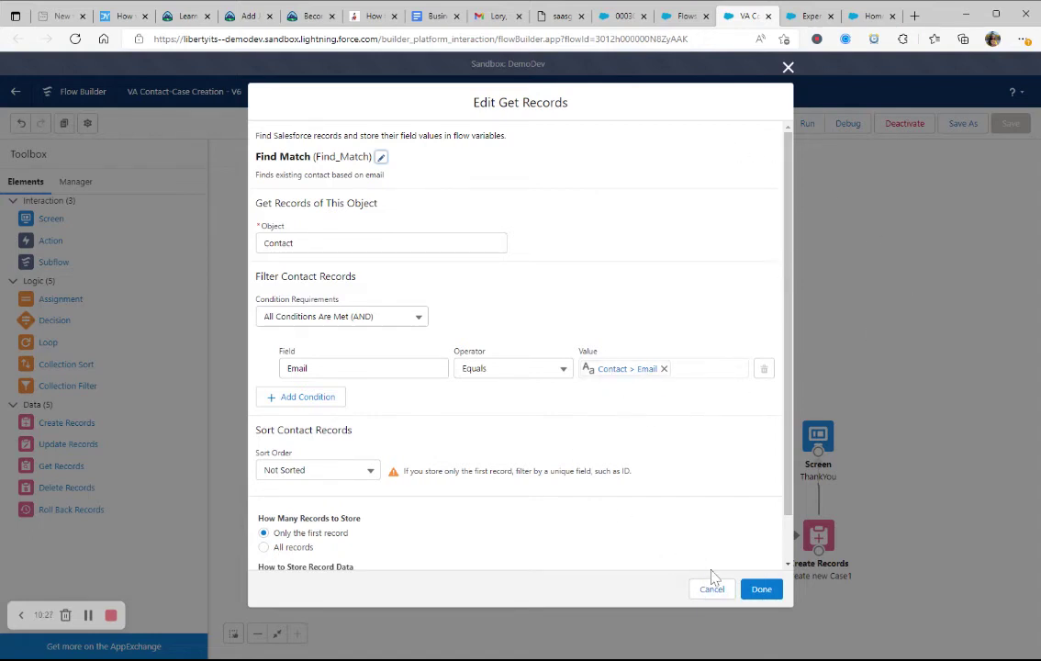
scroll(604, 392, "down", 1)
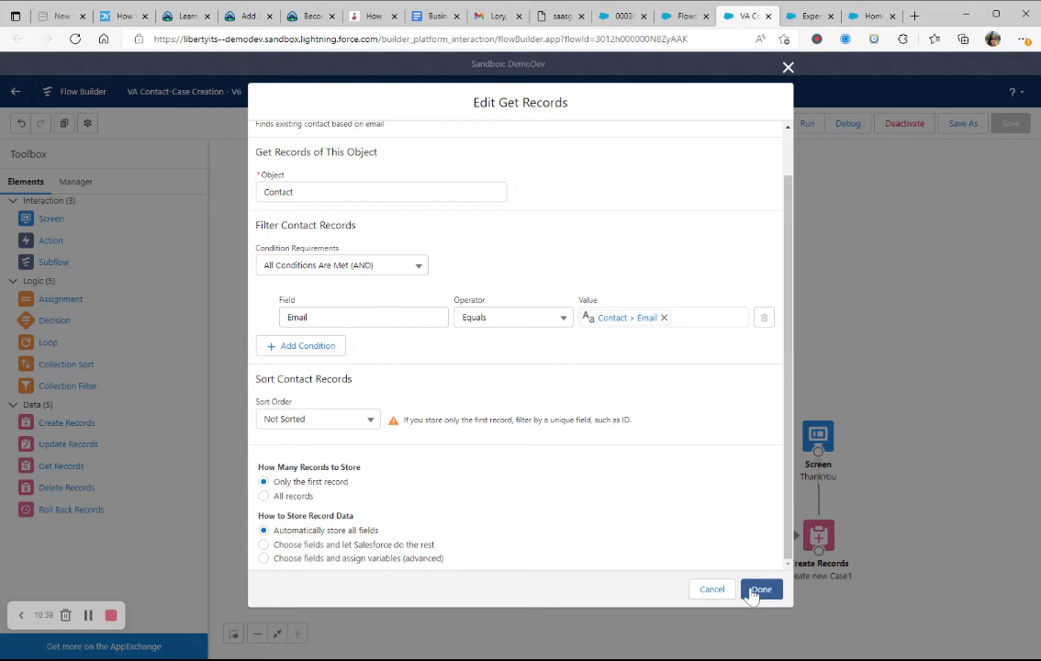
left_click(760, 589)
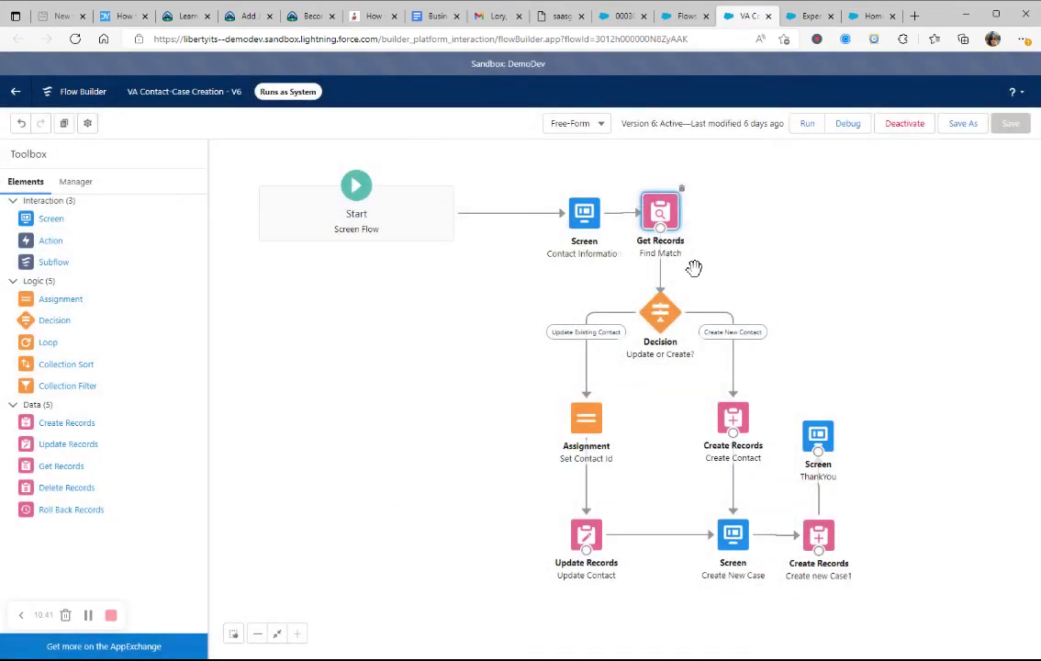
Step: In the Update or Create? decision, confirm the existing-contact condition's operator stays Is Null, then cancel
double_click(660, 312)
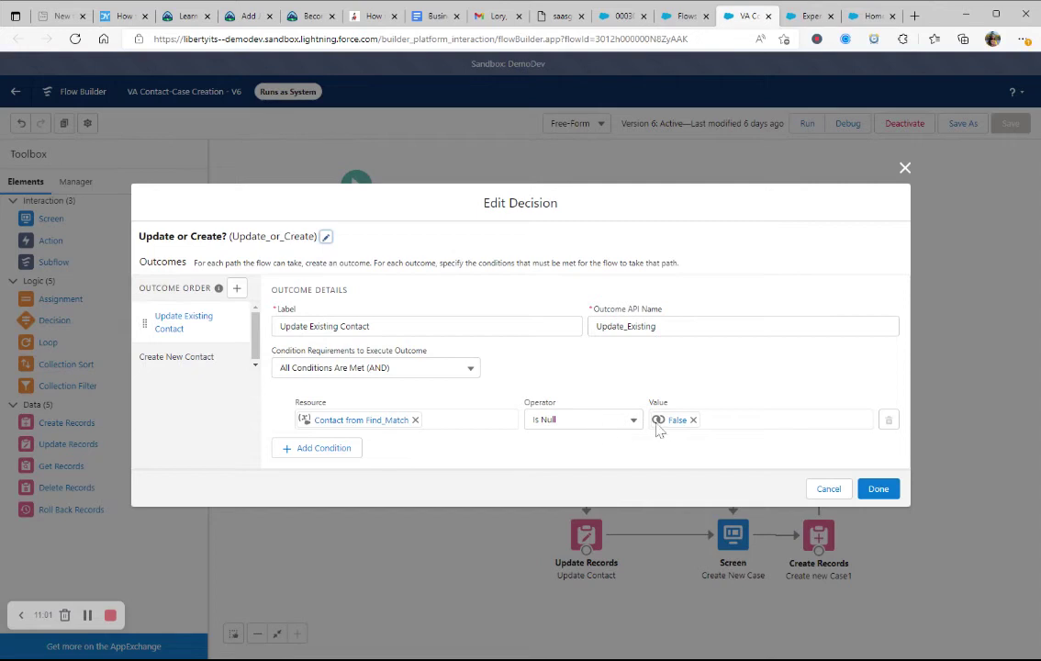
left_click(608, 428)
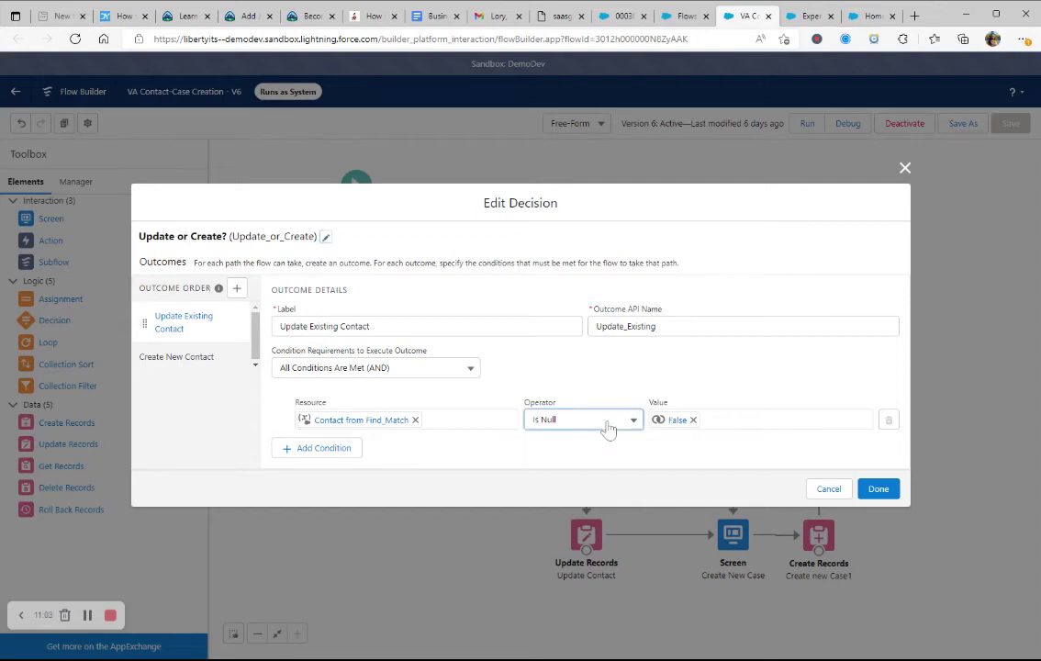
left_click(607, 494)
left_click(824, 492)
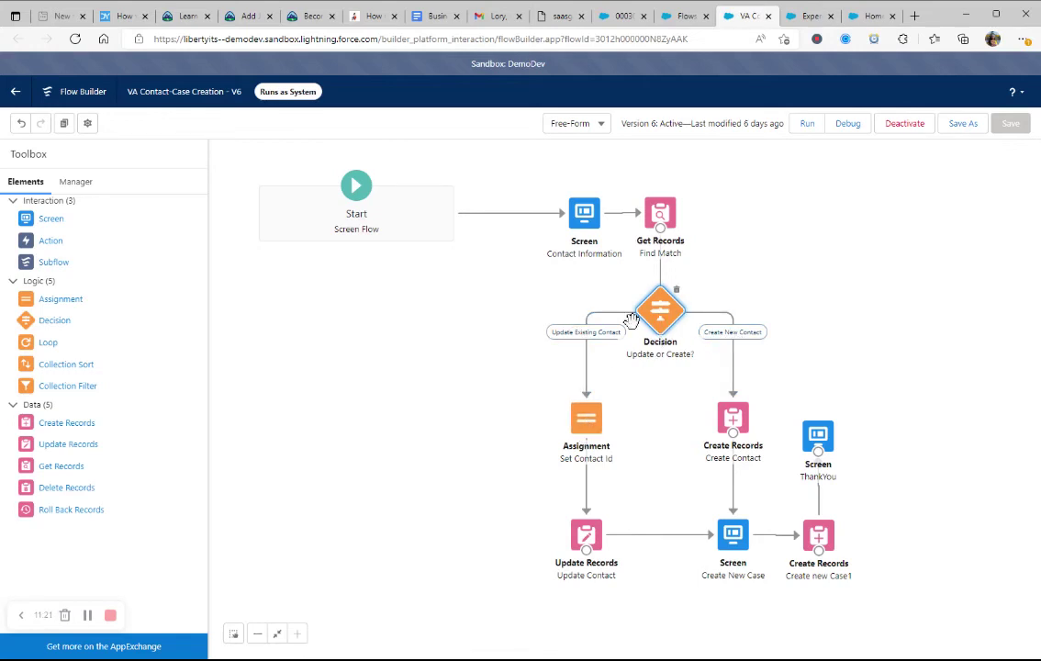
Step: Reopen the Update or Create? decision, view the Create New Contact outcome, and close it unchanged
double_click(663, 317)
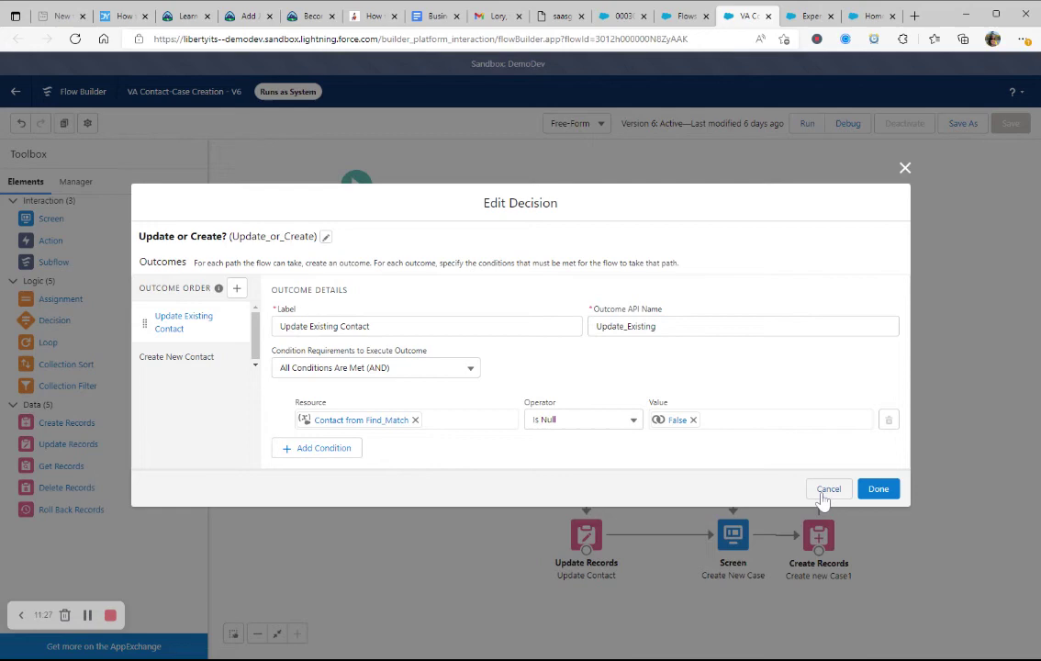
left_click(177, 357)
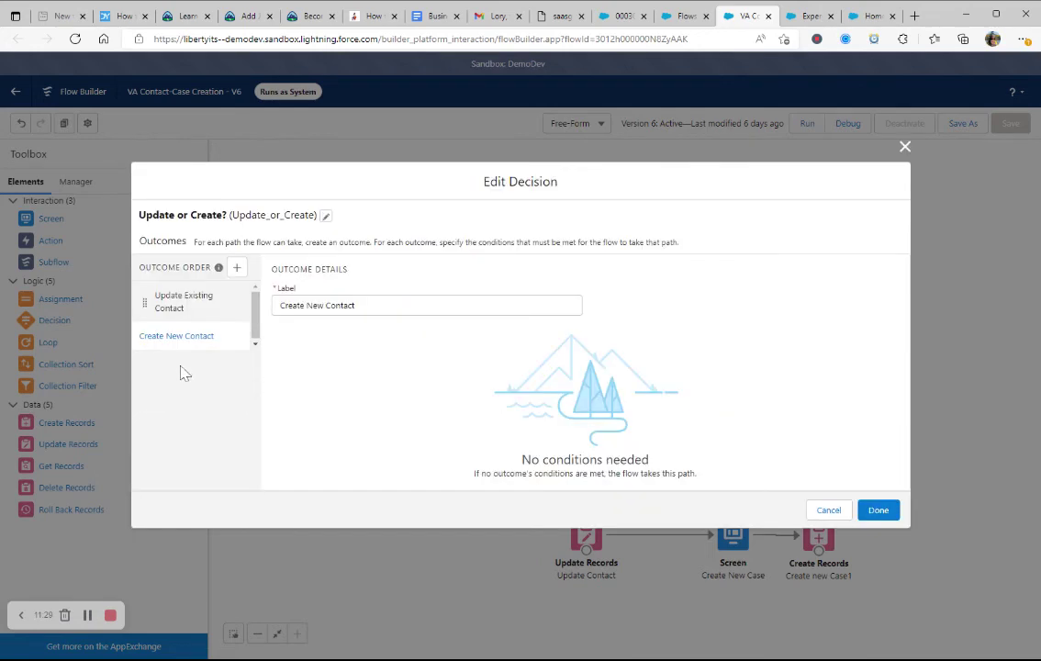
left_click(829, 510)
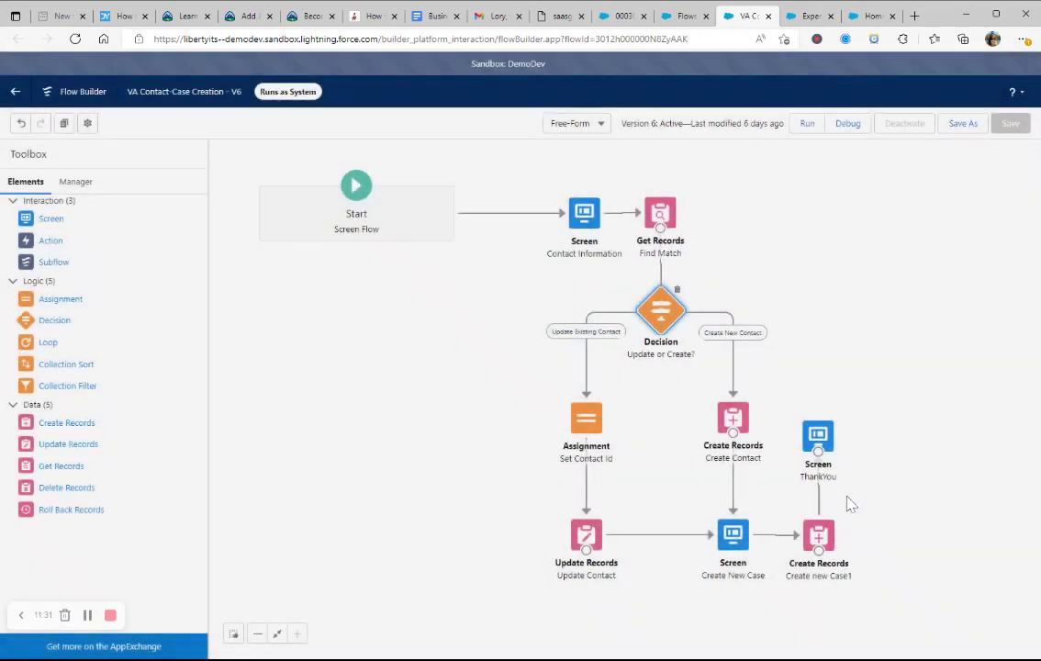
left_click(586, 500)
double_click(584, 531)
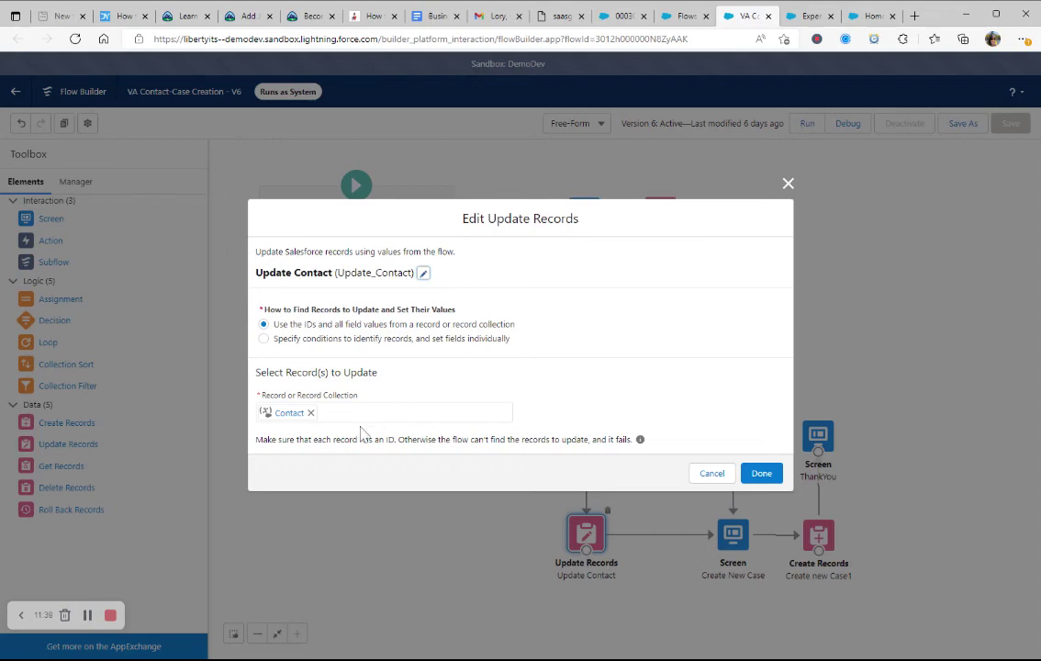
left_click(711, 473)
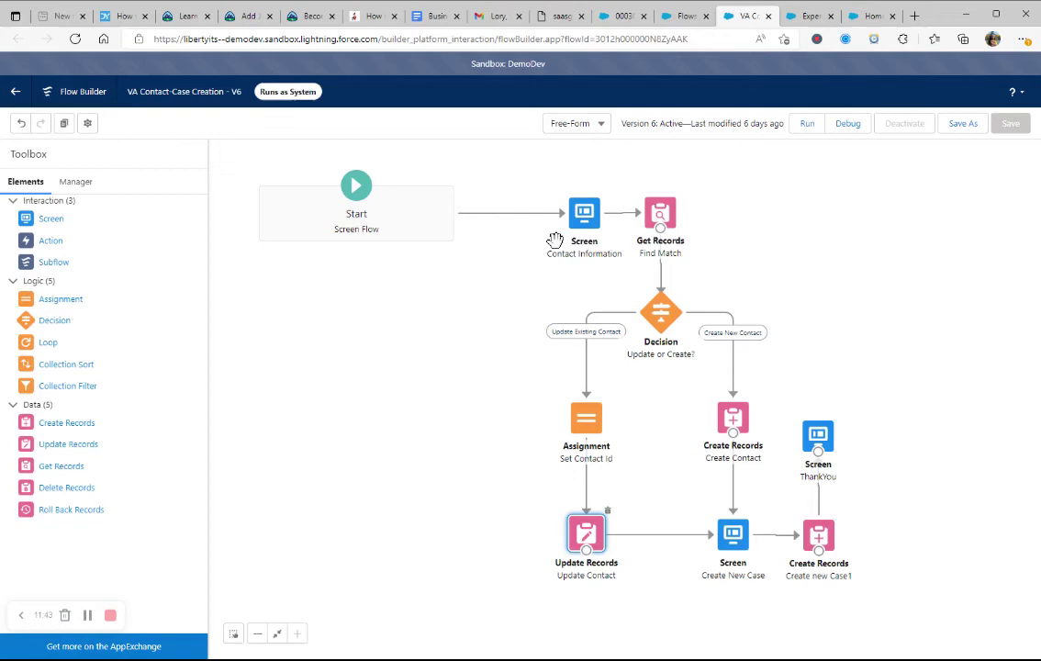
left_click(737, 418)
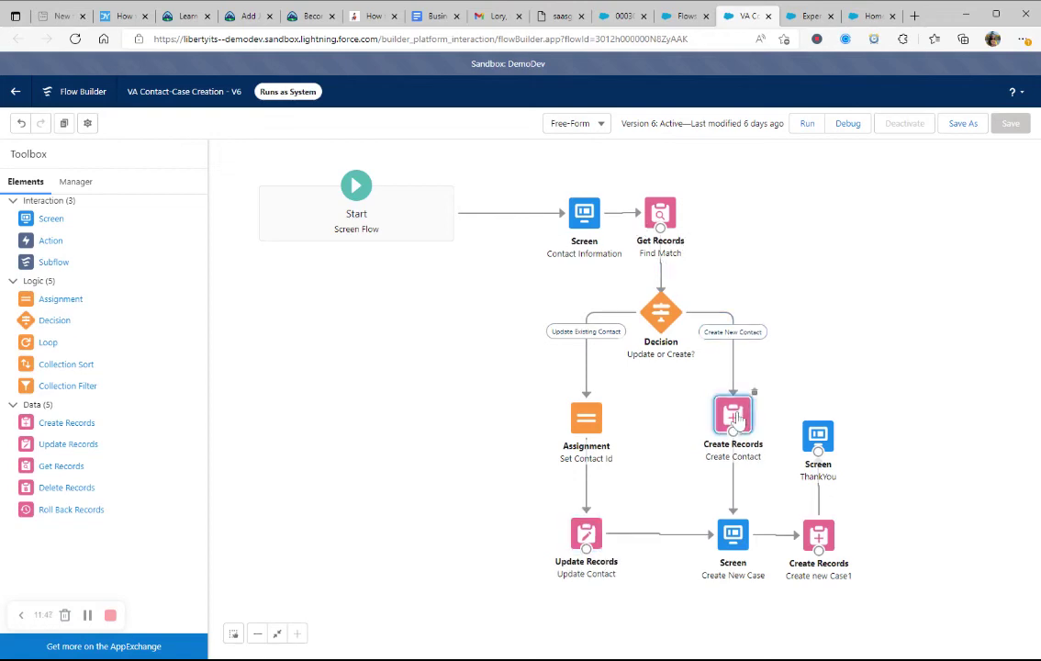
double_click(734, 419)
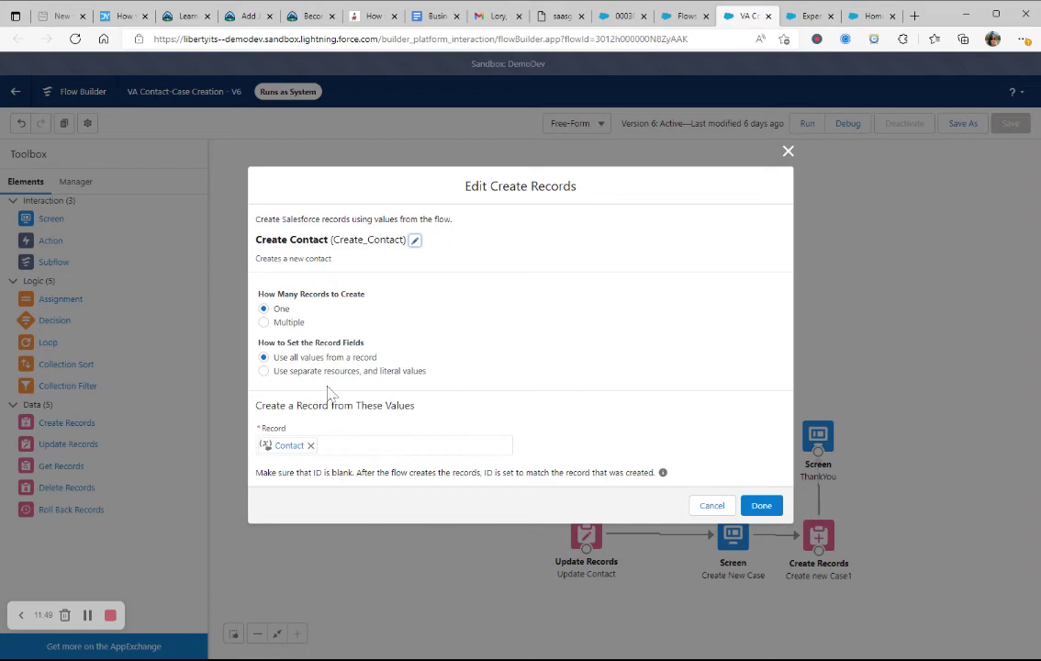
left_click(711, 507)
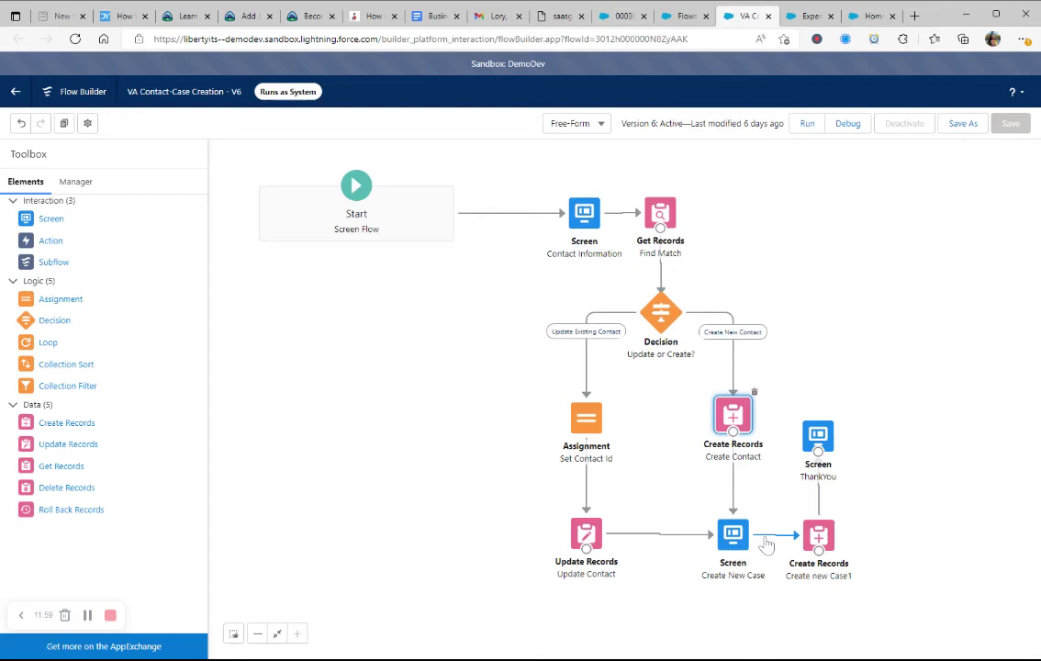
Step: Open the Create New Case screen and inspect the required Case Category picklist's properties
double_click(730, 537)
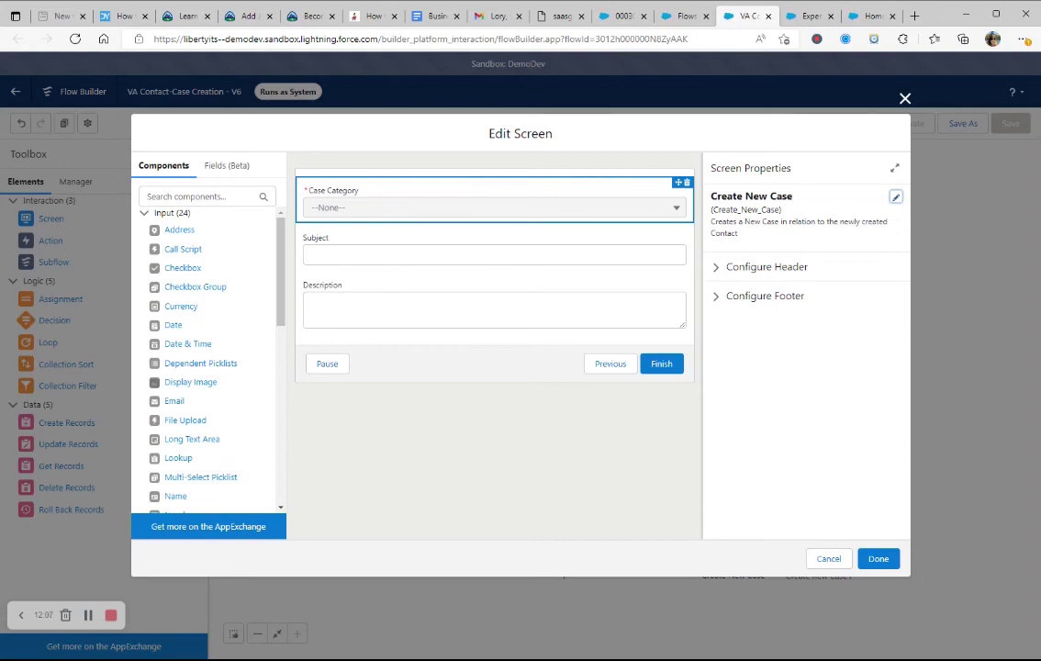
left_click(400, 213)
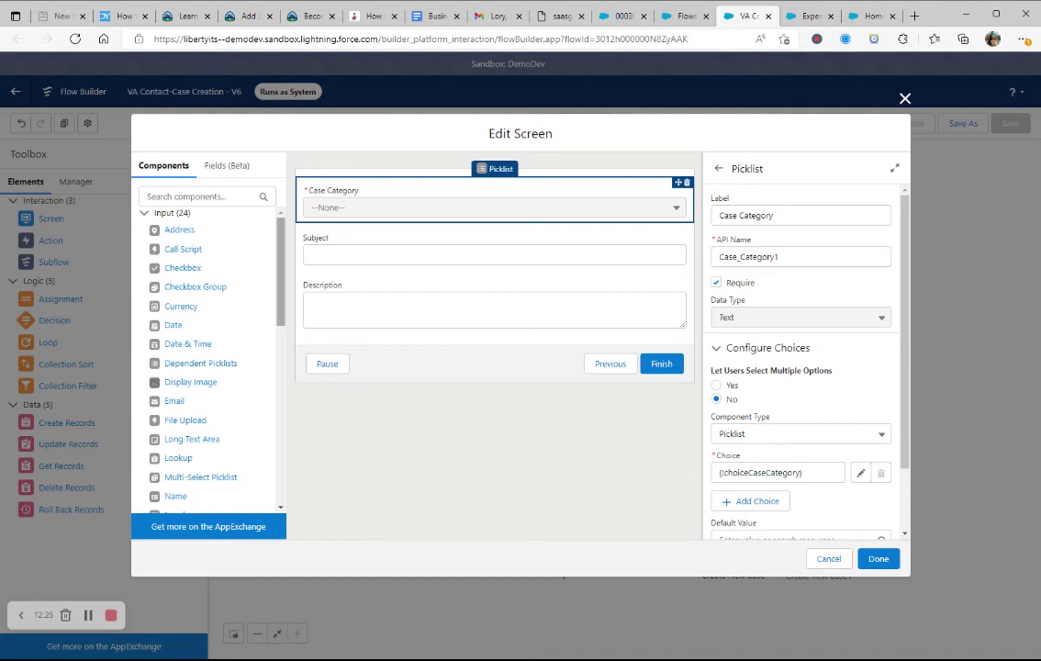
left_click_drag(284, 339, 294, 386)
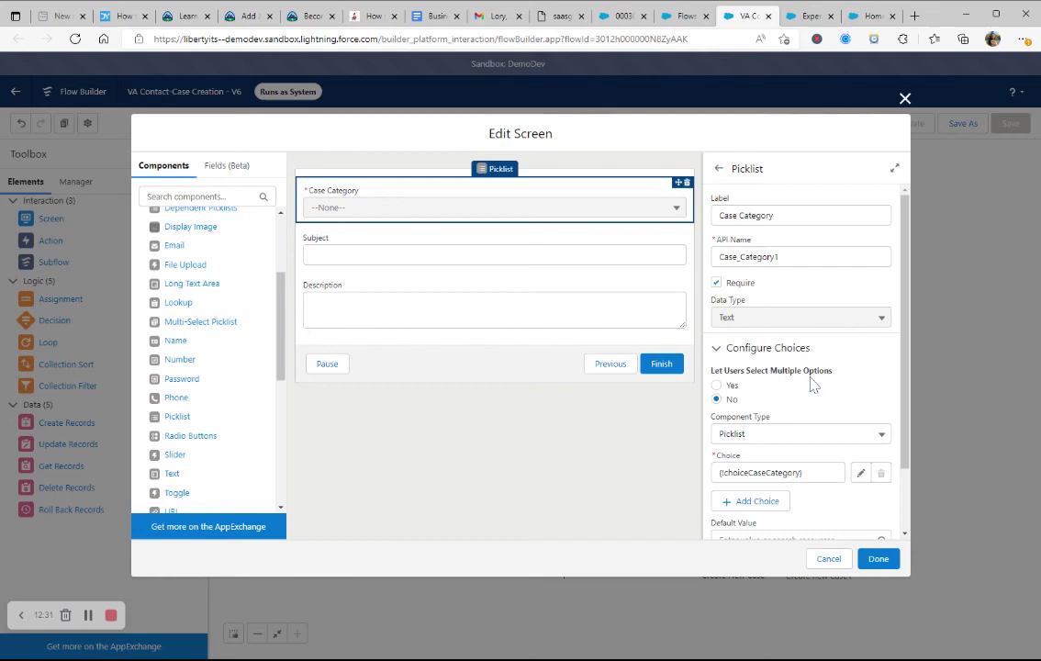
scroll(812, 385, "down", 1)
scroll(809, 386, "up", 1)
scroll(801, 358, "down", 2)
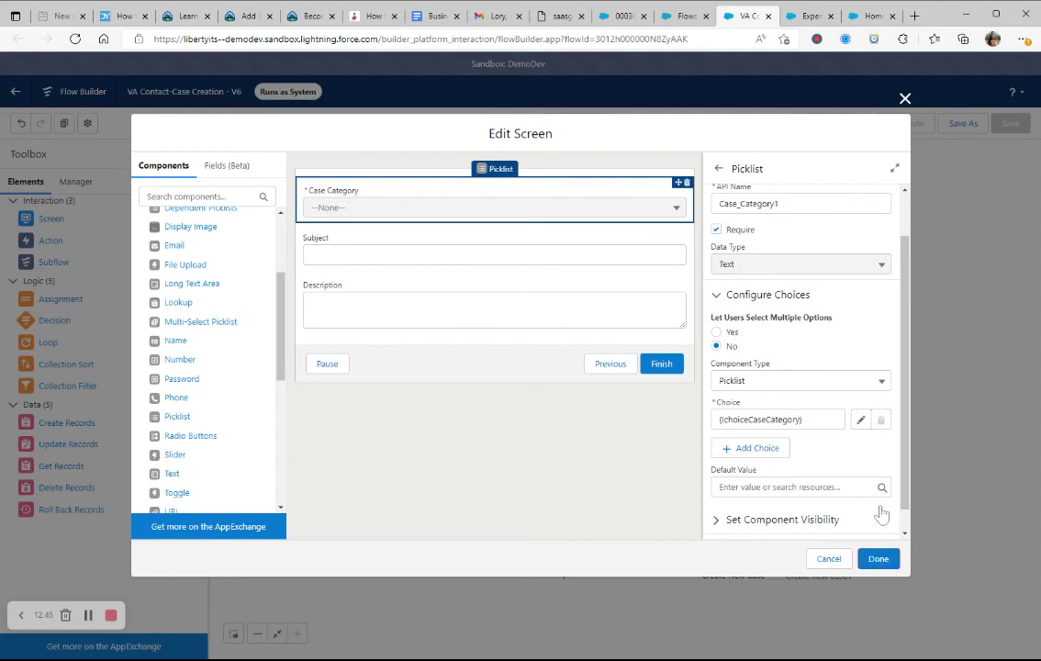
scroll(906, 496, "down", 1)
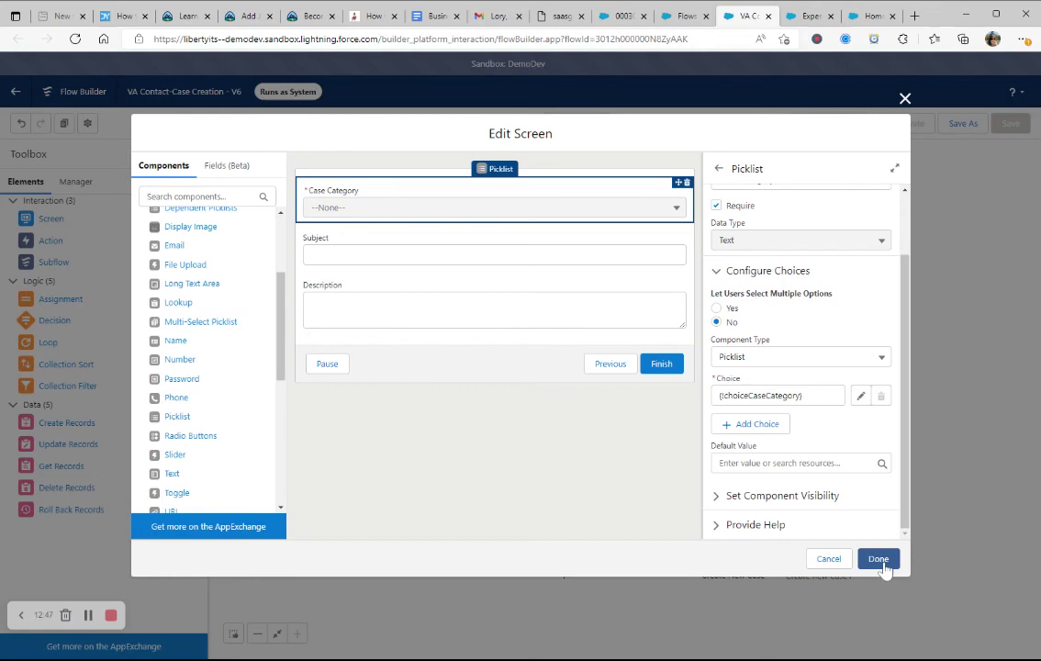
Step: Inspect the Subject field's validation options and the Description field, then close the screen unchanged
left_click(465, 266)
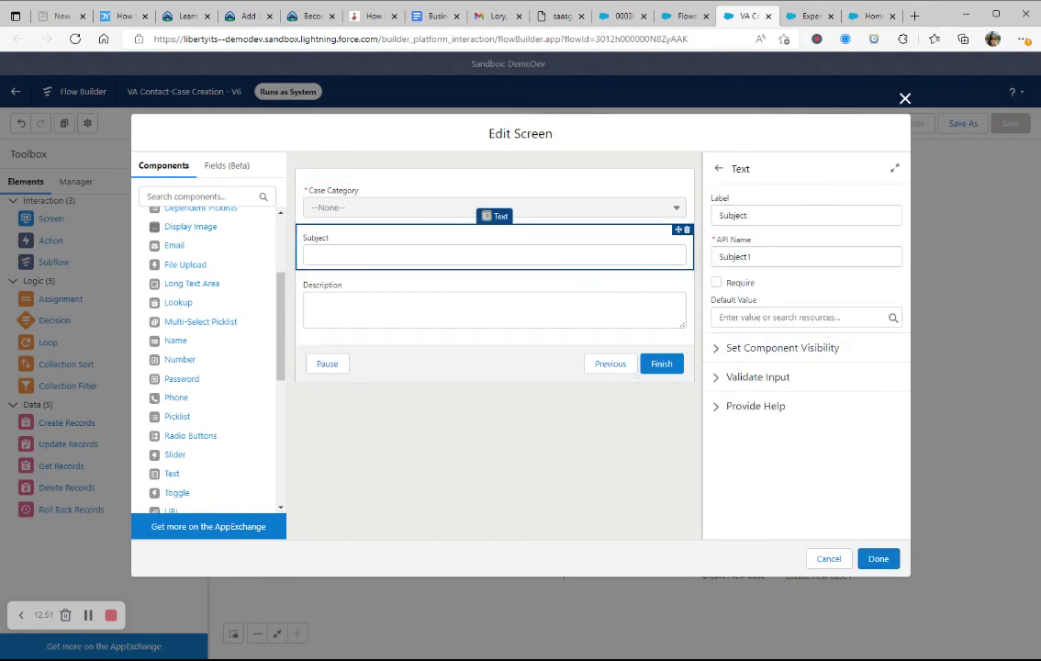
left_click(742, 380)
scroll(774, 454, "down", 3)
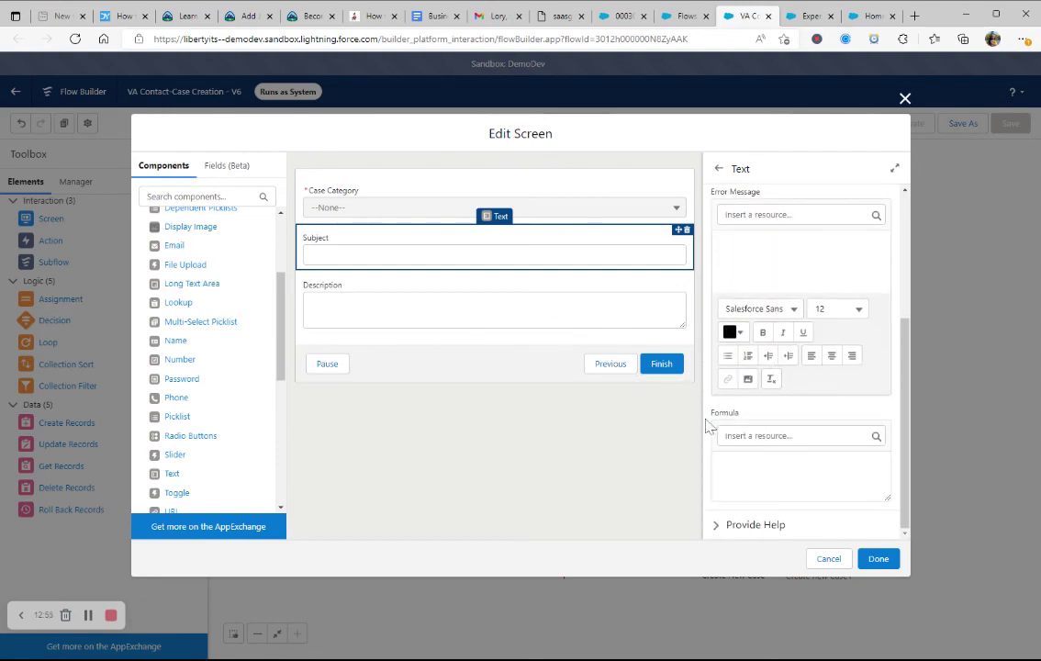
scroll(774, 453, "up", 2)
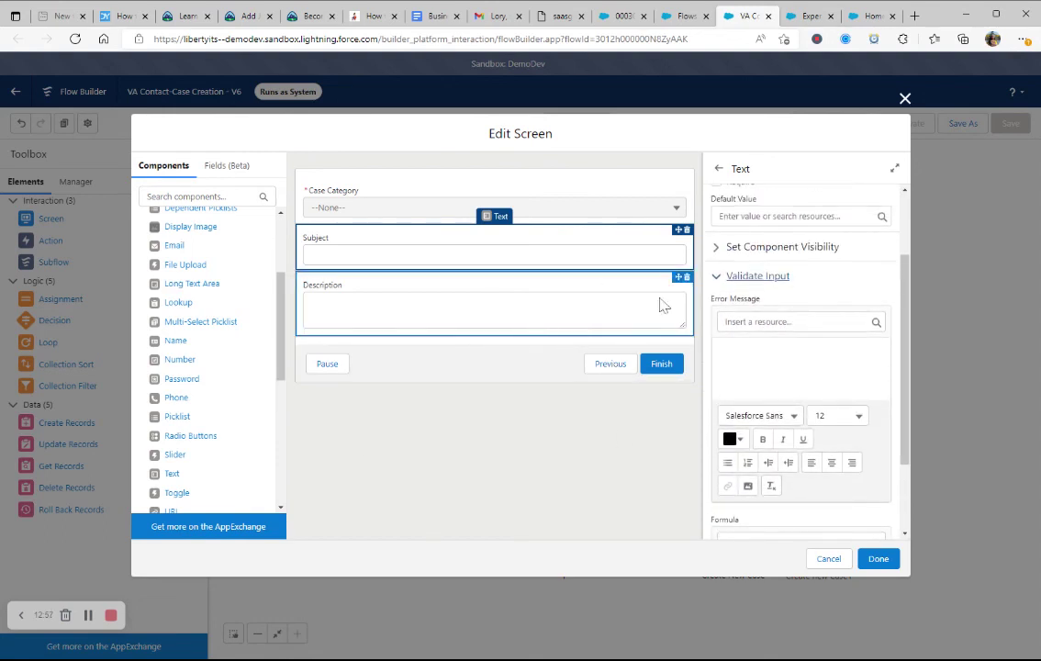
left_click(586, 322)
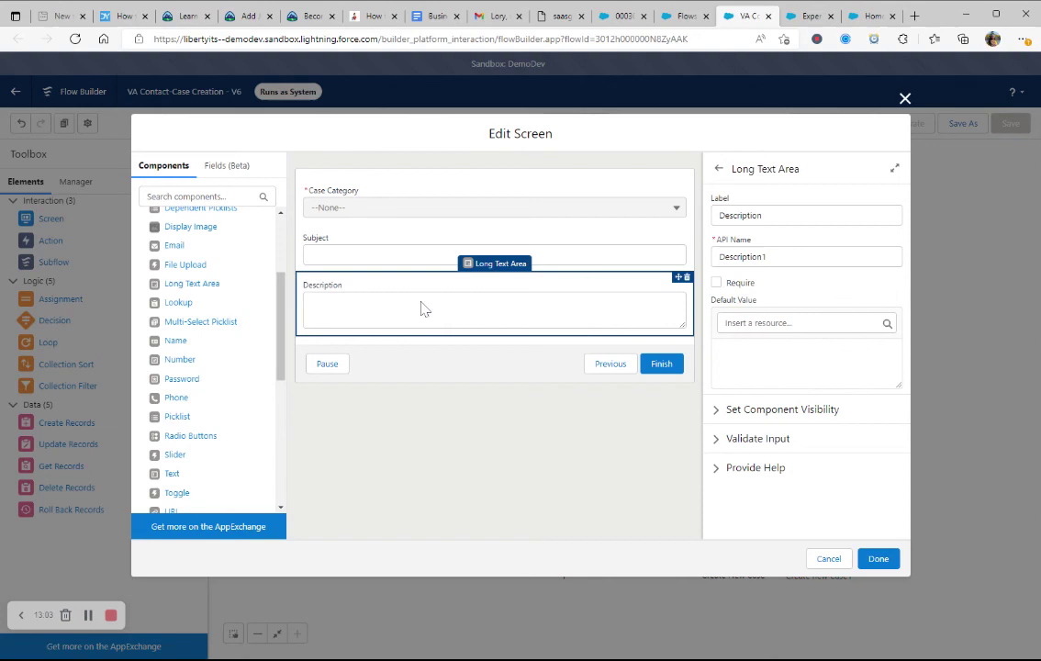
left_click(352, 205)
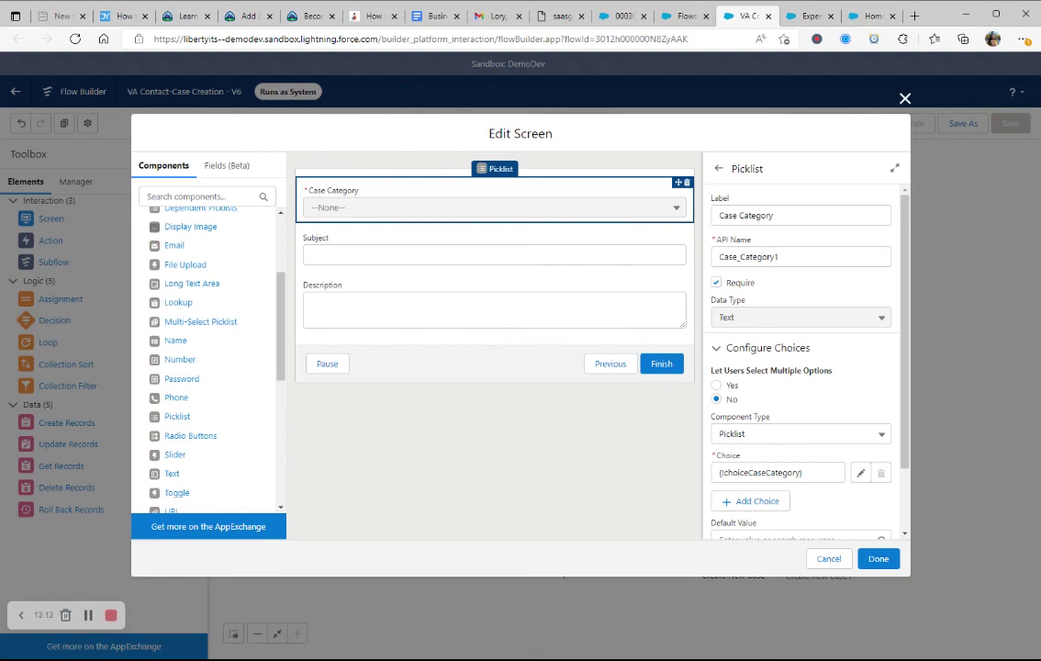
left_click(829, 559)
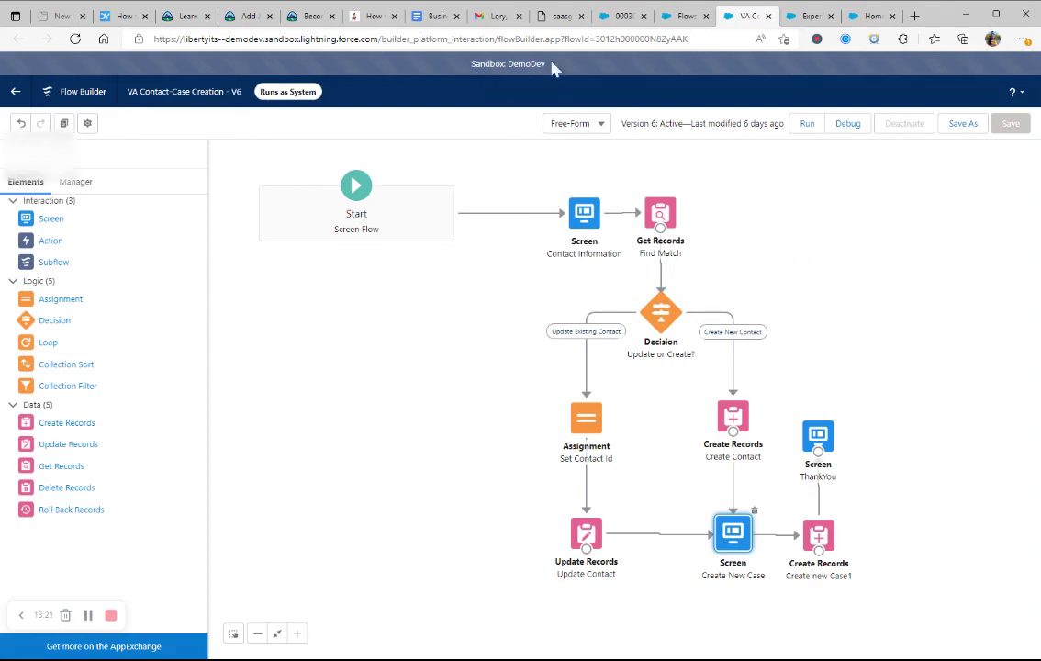
Step: Switch to the console tab and load the Home Health & Geriatric Care case list of 22 cases
left_click(611, 16)
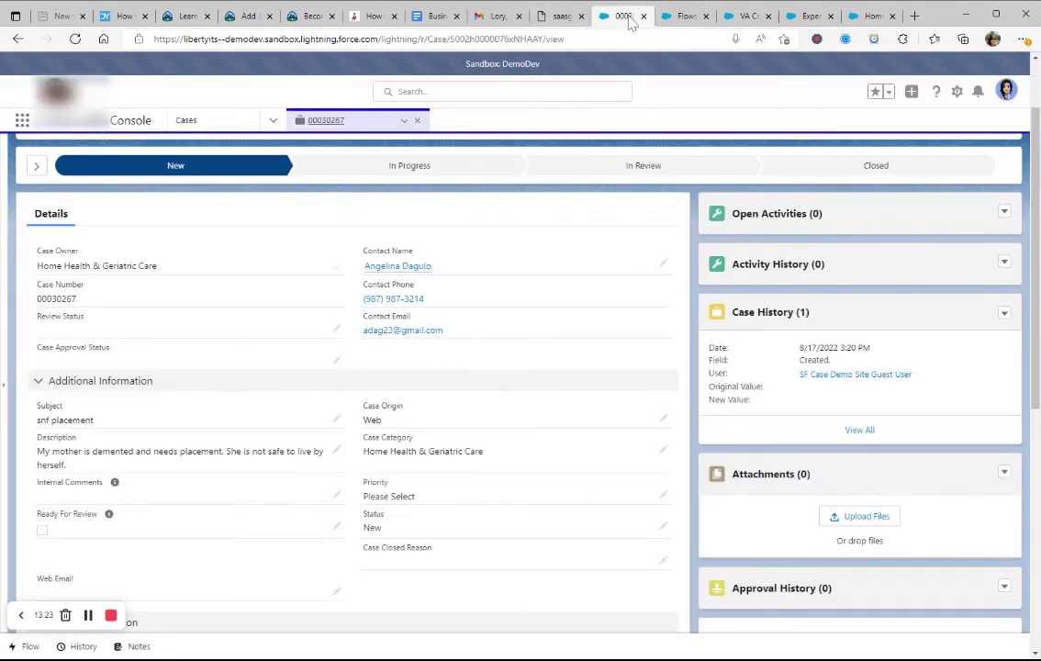
left_click(565, 18)
left_click(617, 17)
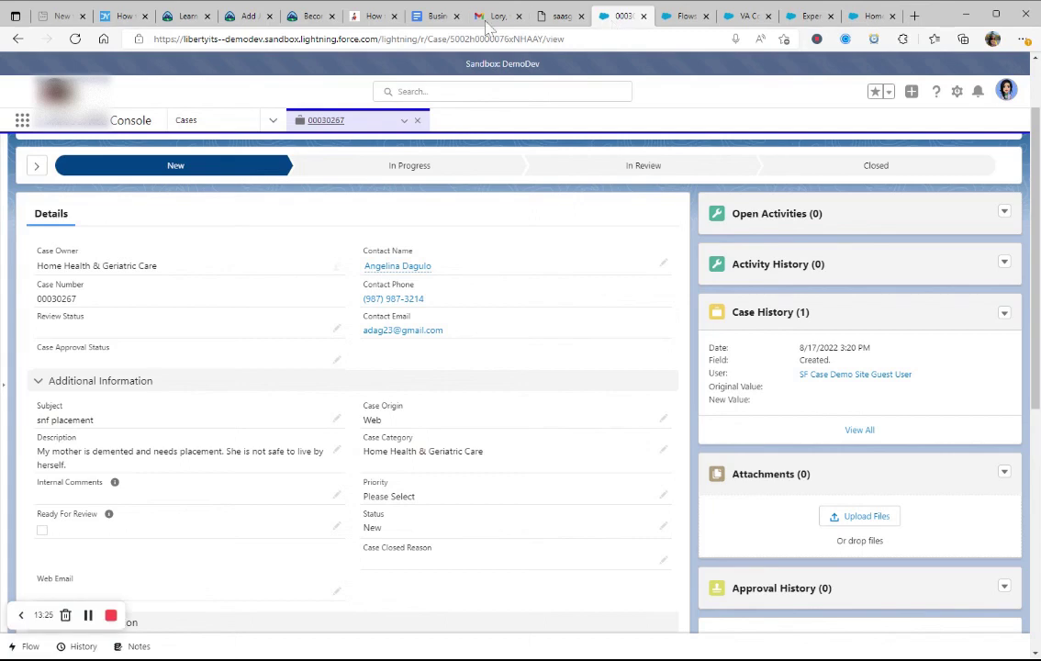
left_click(188, 123)
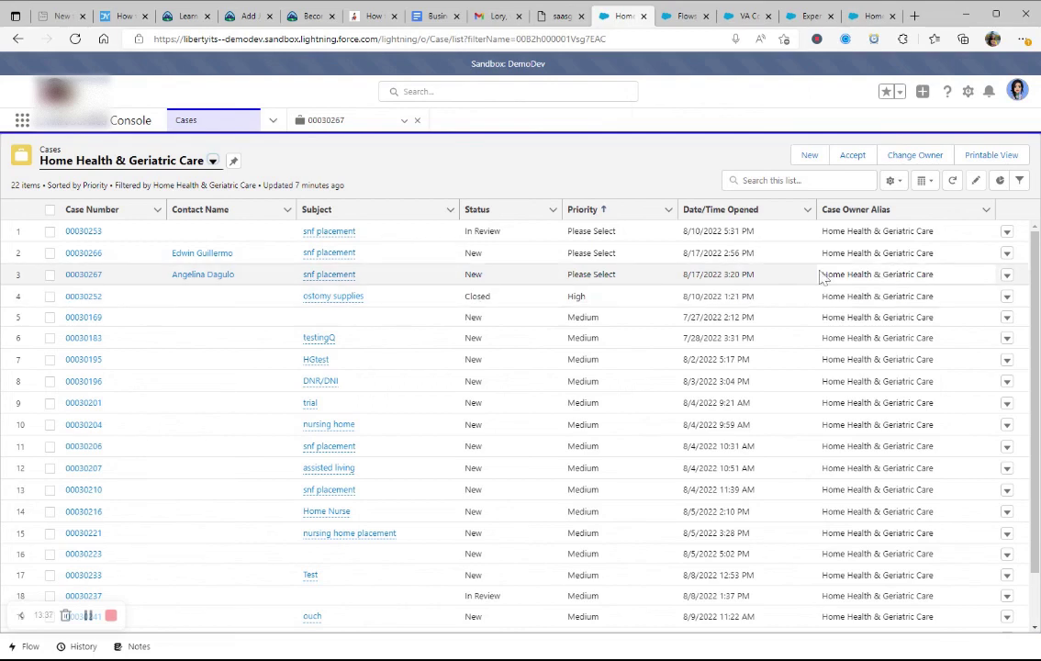
left_click(212, 161)
left_click(92, 239)
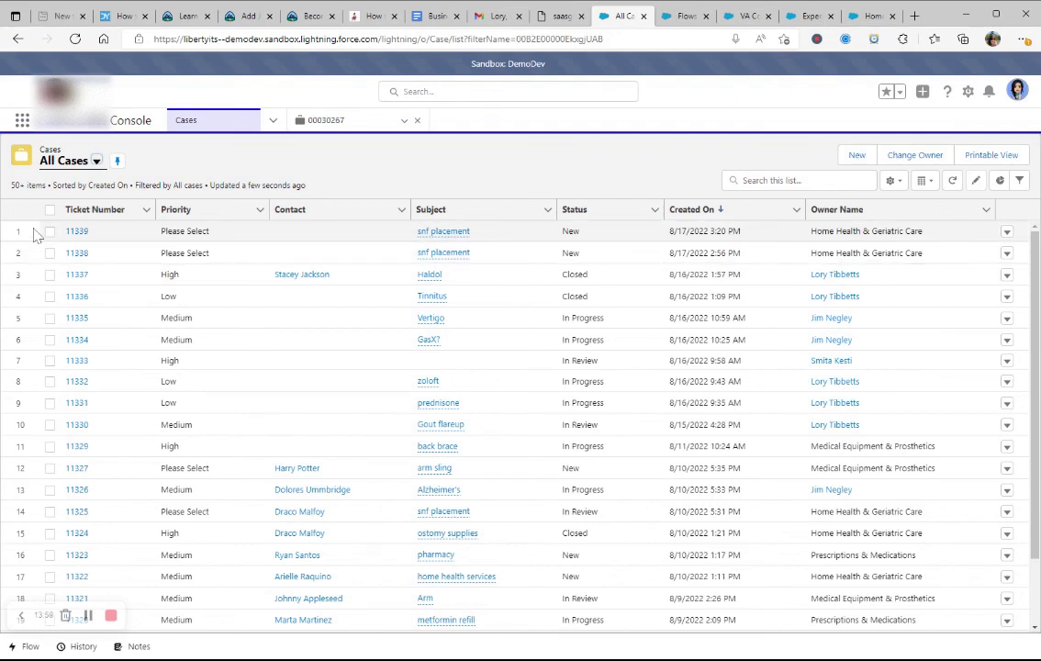
left_click(95, 161)
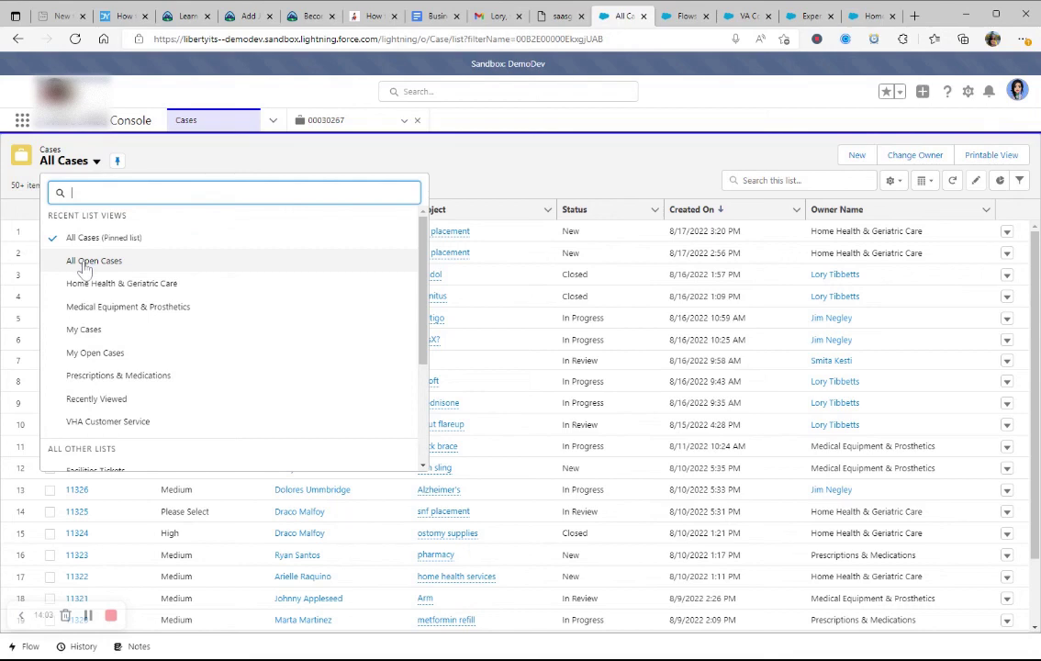
left_click(98, 288)
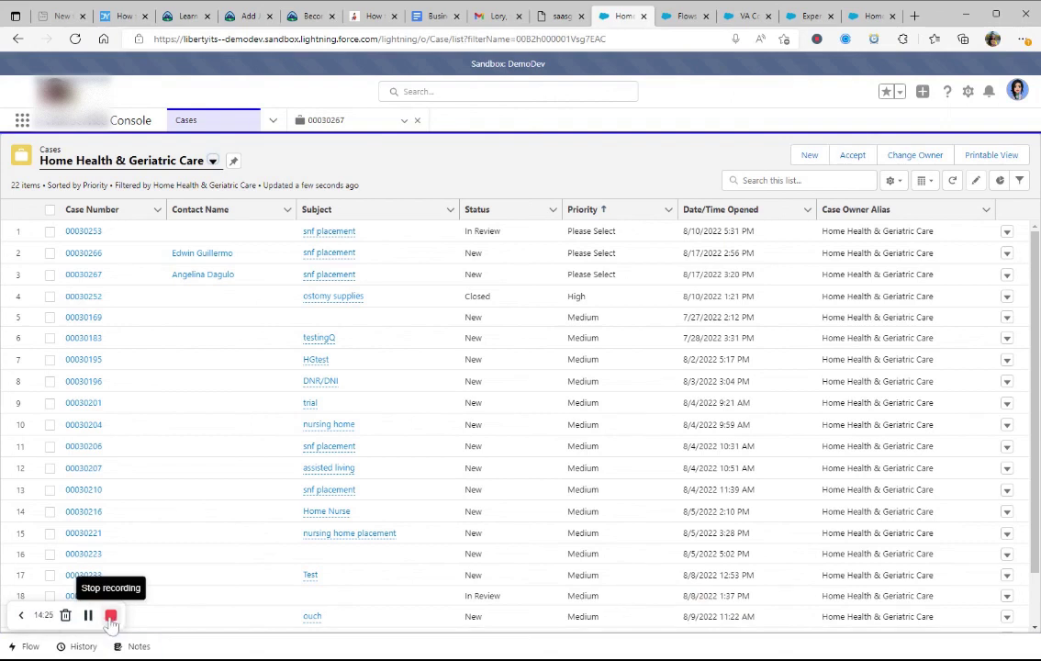
left_click(111, 616)
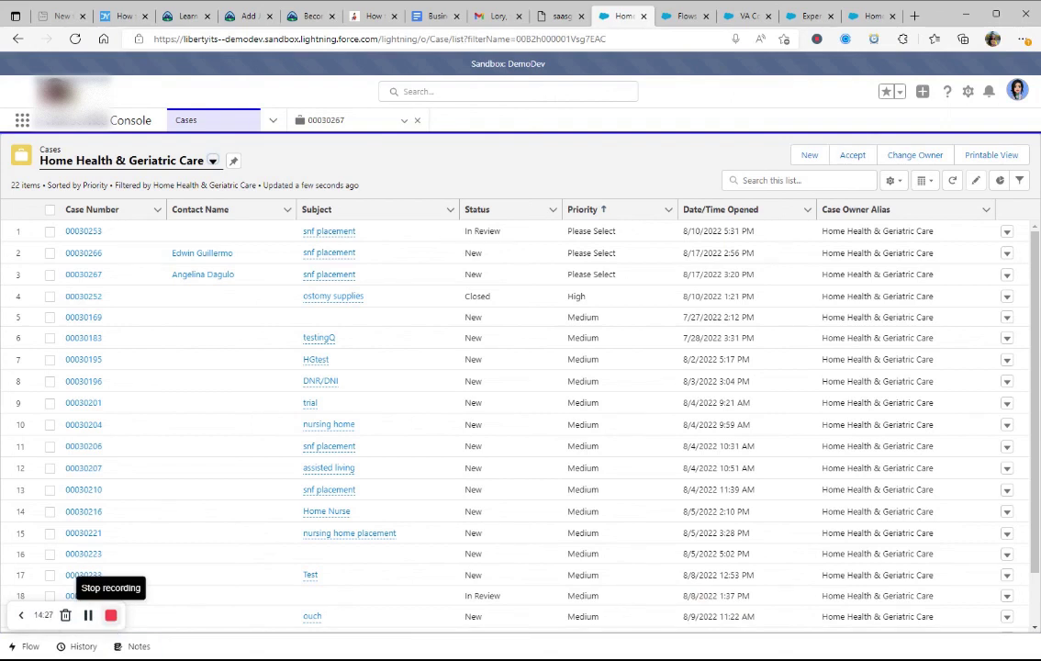